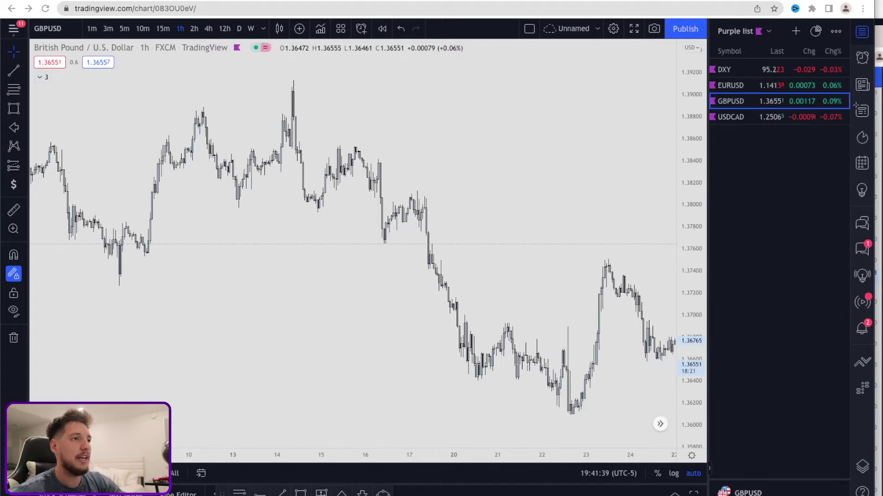
# Zoom the cleared GBPUSD 1-hour chart out slightly.
pyautogui.scroll(-2, 493, 321)
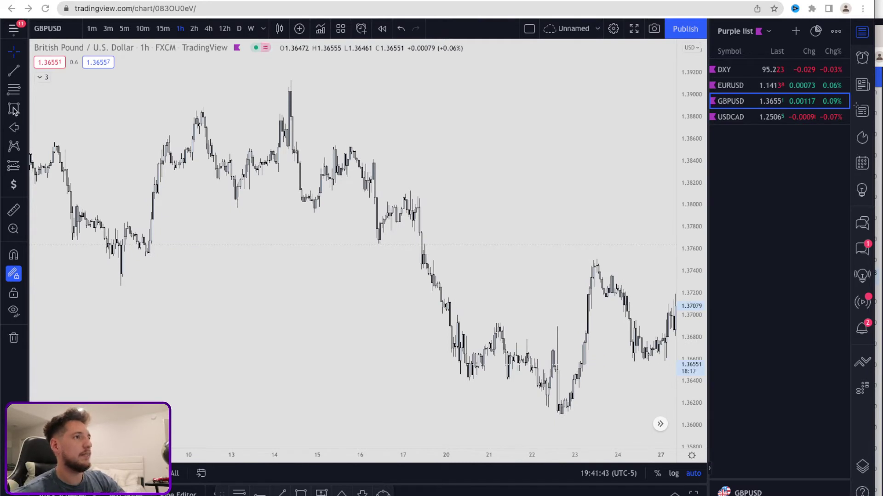
# Draw an arrow from the 14 Sep high near 1.3920 down-right to about 1.3790.
pyautogui.click(25, 69)
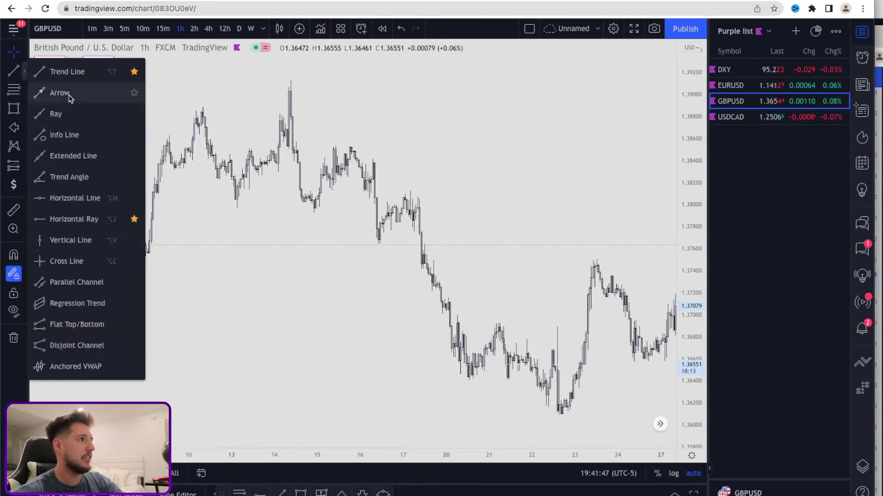
pyautogui.click(62, 71)
pyautogui.click(307, 72)
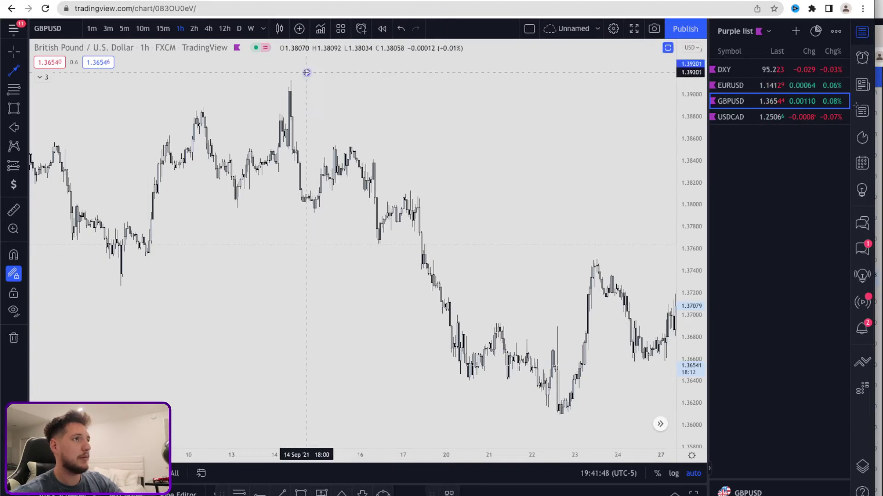
pyautogui.click(502, 215)
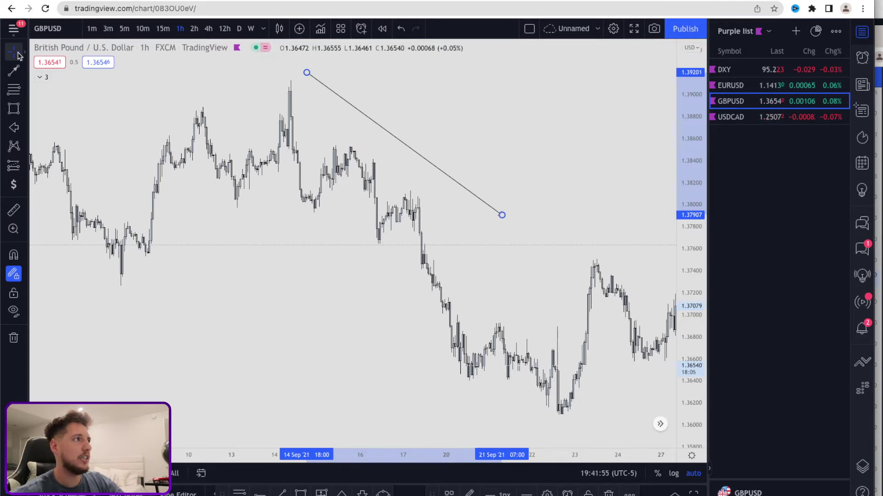
# Select the Highlighter brush tool.
pyautogui.click(23, 73)
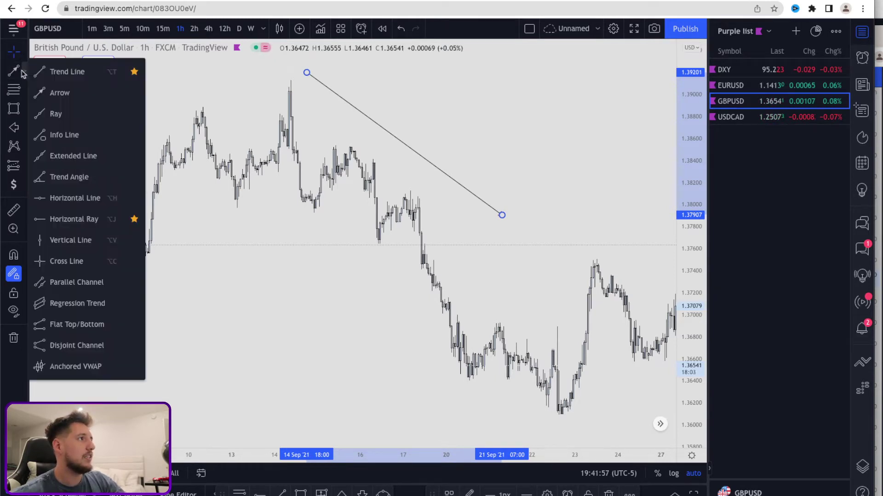
pyautogui.click(23, 107)
pyautogui.click(51, 109)
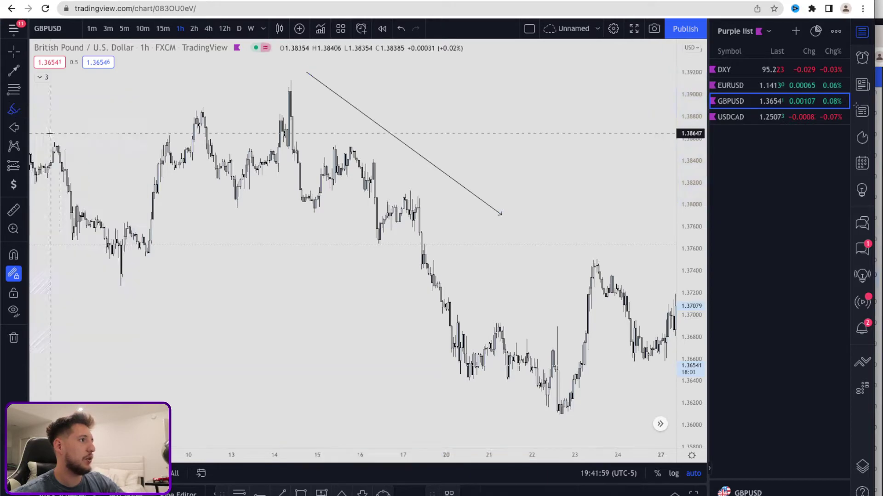
# Highlight the equal highs near 1.389 in pink with two strokes.
pyautogui.hscroll(-5, 152, 131)
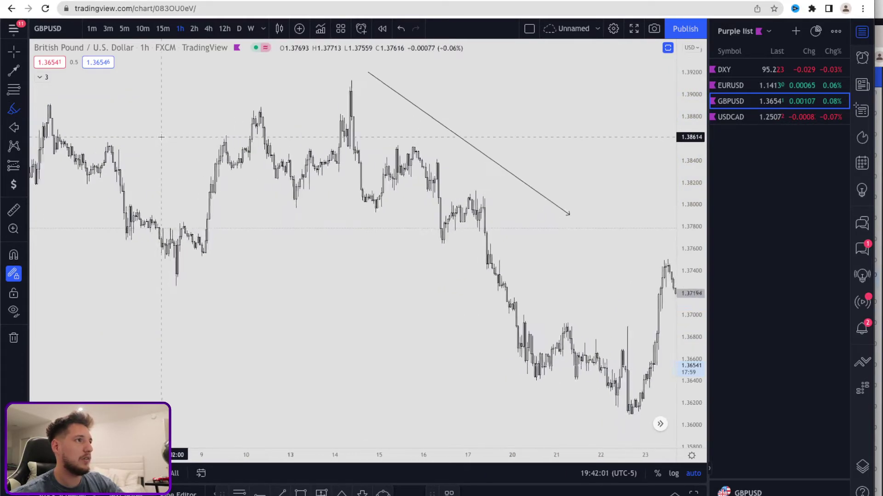
pyautogui.moveTo(46, 101); pyautogui.dragTo(283, 107)
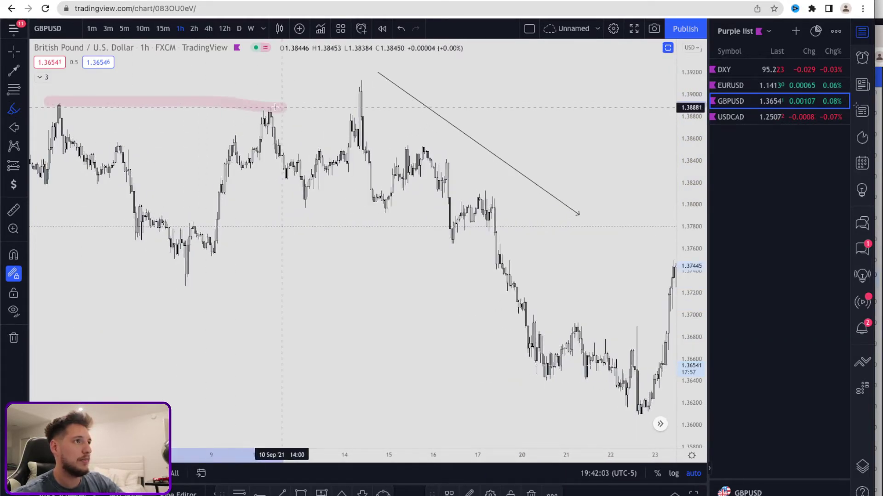
pyautogui.moveTo(48, 101); pyautogui.dragTo(278, 104)
# Draw a short arrow pointing at the tip of the 14 Sep spike high.
pyautogui.hotkey('alt', 't')
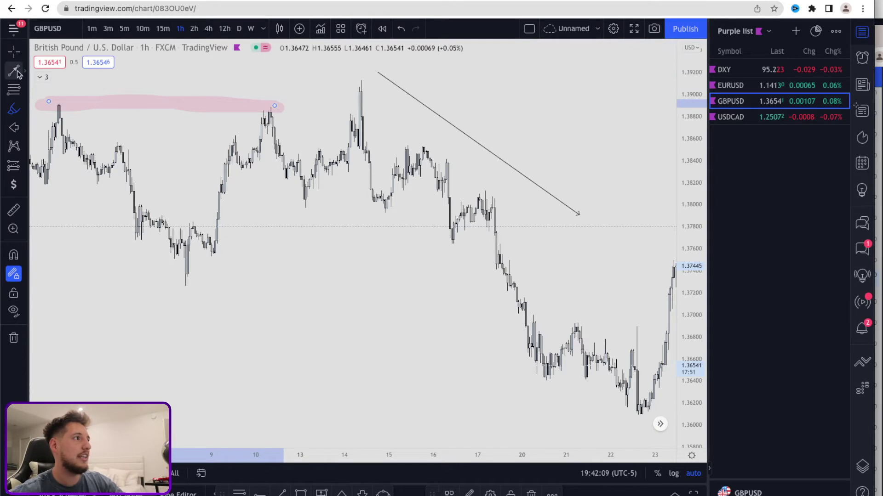
pyautogui.click(323, 81)
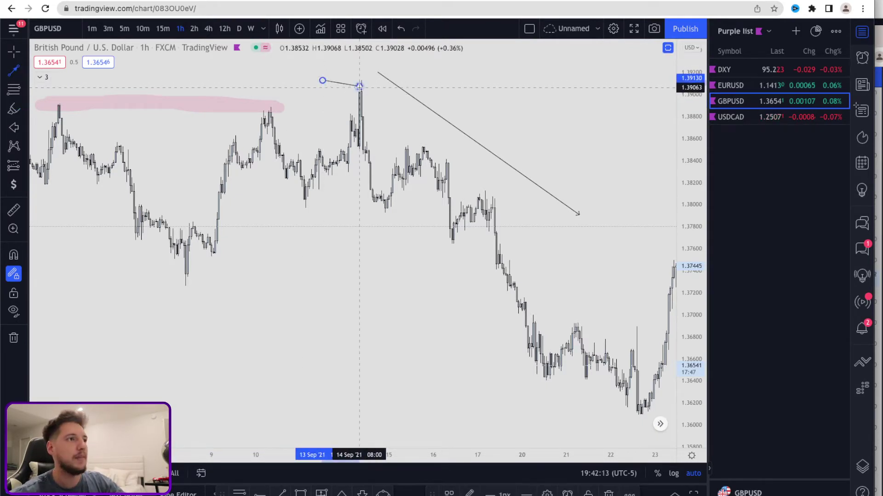
pyautogui.click(359, 87)
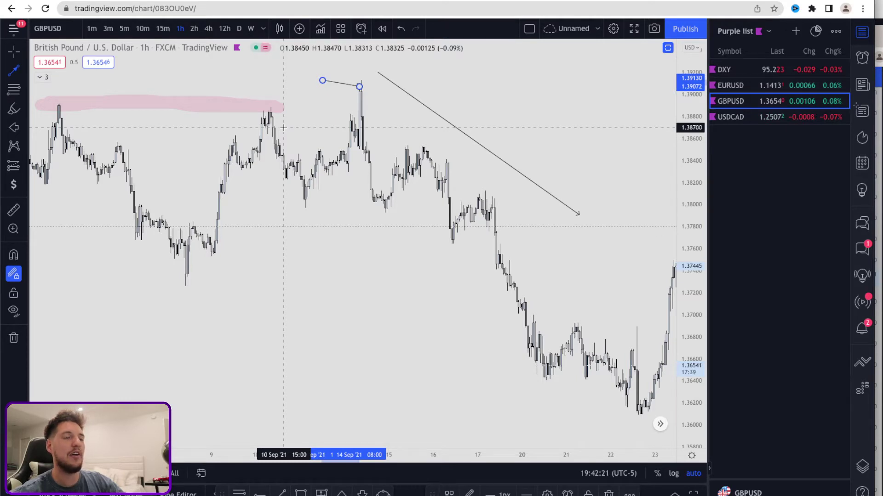
# Highlight the lows along the 1.380 level.
pyautogui.hotkey('alt', 'b')
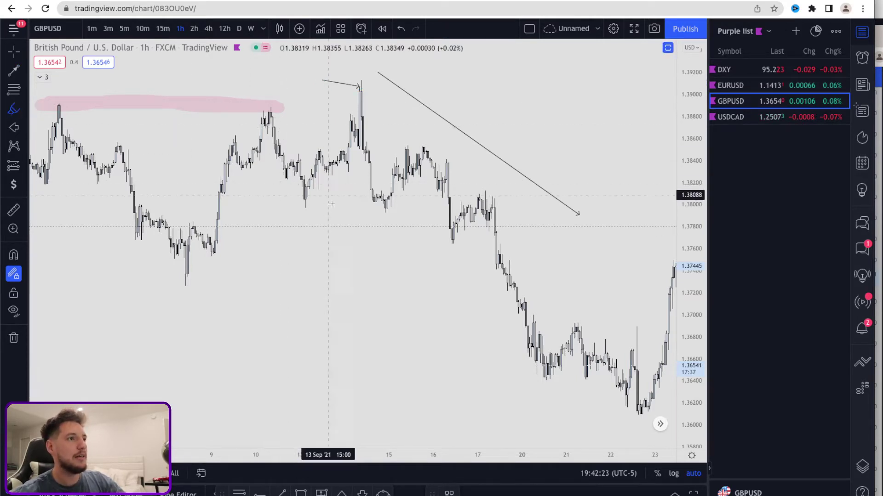
pyautogui.moveTo(289, 206); pyautogui.dragTo(407, 206)
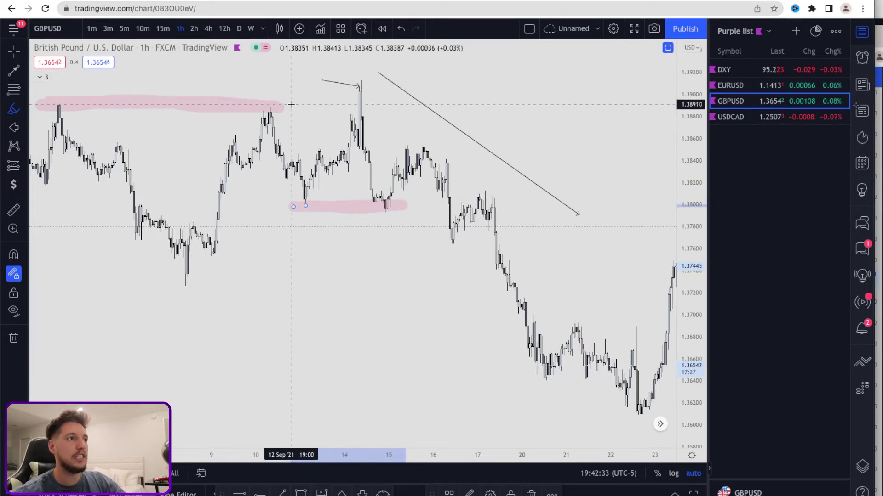
pyautogui.scroll(-1, 215, 90)
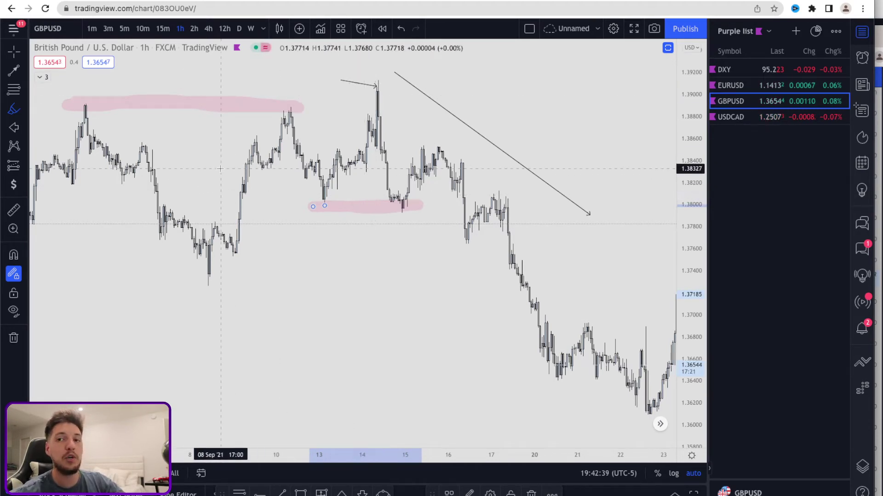
# Draw a rectangle boxing the 8–15 Sep range from about 1.3919 to 1.3741.
pyautogui.click(26, 109)
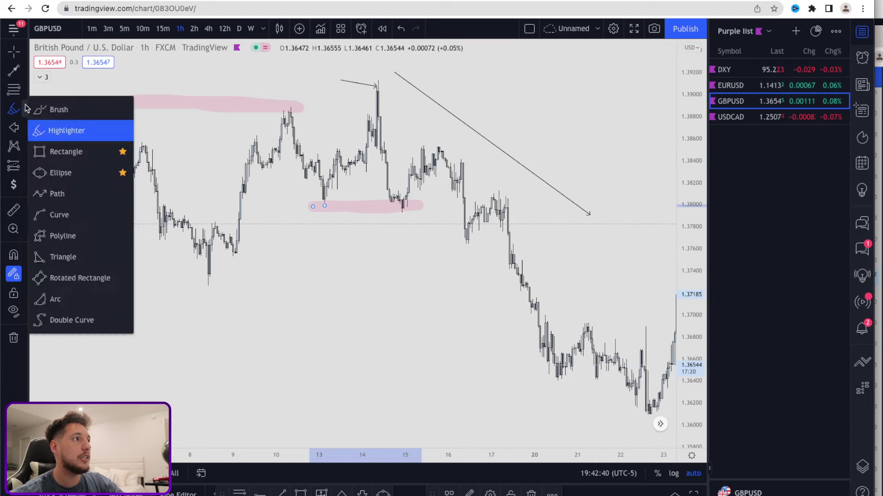
pyautogui.click(37, 151)
pyautogui.moveTo(67, 74)
pyautogui.mouseDown()
pyautogui.moveTo(430, 222)
pyautogui.moveTo(396, 303)
pyautogui.moveTo(415, 299)
pyautogui.moveTo(173, 165)
pyautogui.moveTo(368, 222)
pyautogui.moveTo(412, 250)
pyautogui.moveTo(419, 270)
pyautogui.mouseUp()
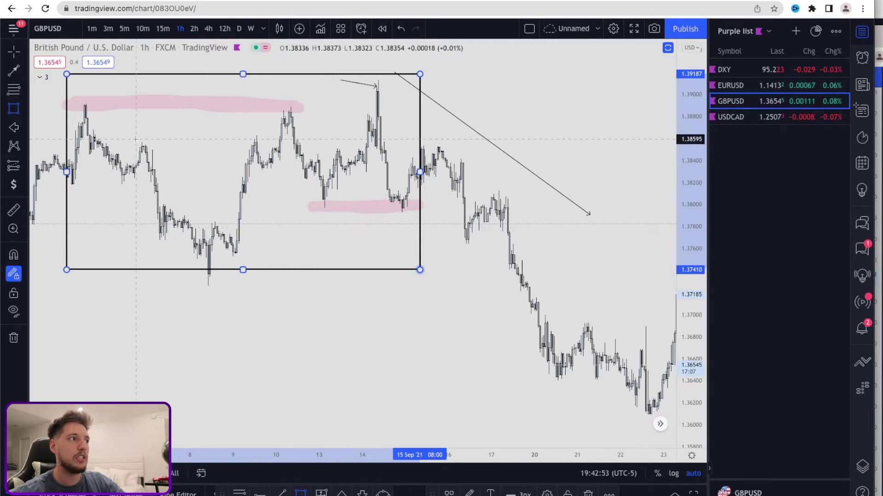
# Add a thin rectangle zone near 1.378 running to about 17 Sep.
pyautogui.click(24, 109)
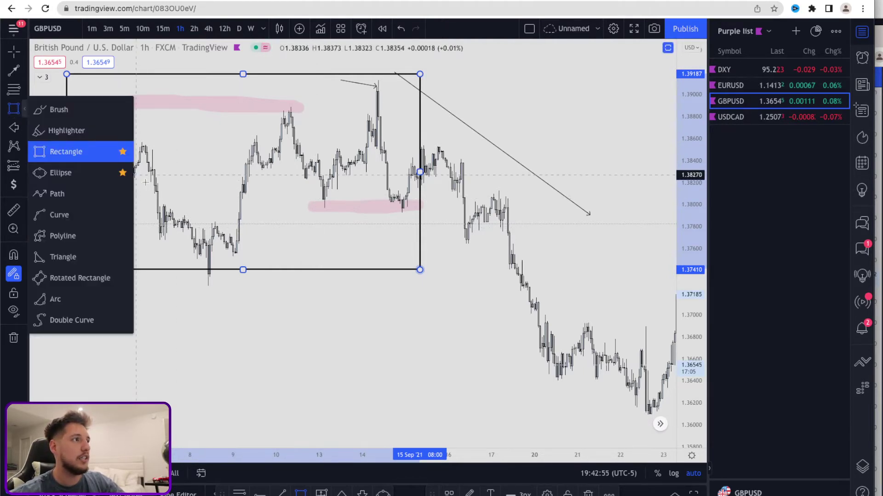
pyautogui.click(229, 222)
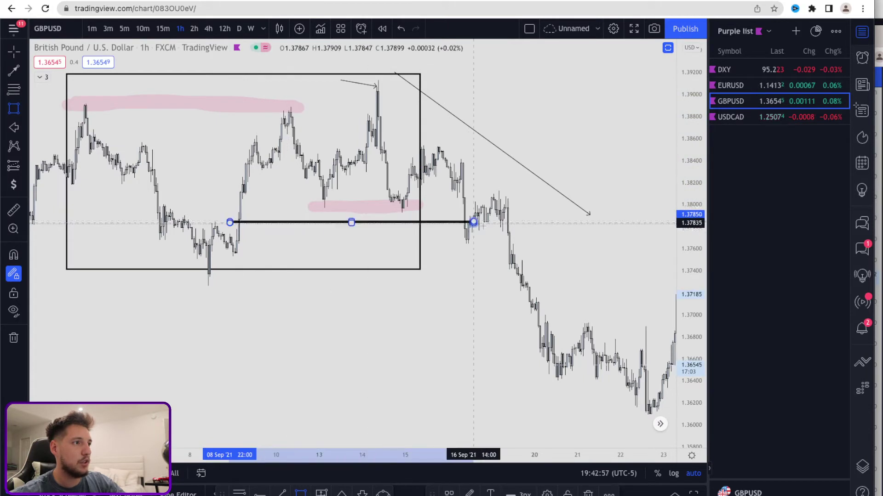
pyautogui.click(496, 229)
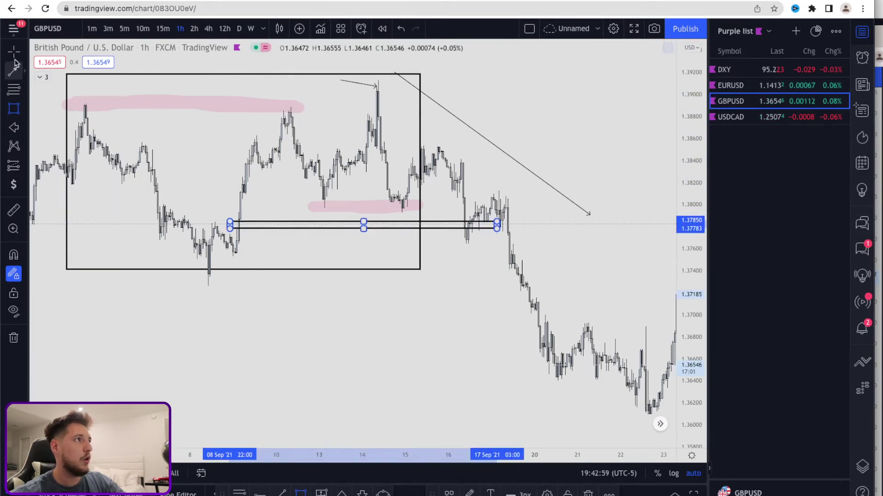
# Set the thin zone's border thickness to the thinnest setting.
pyautogui.doubleClick(261, 229)
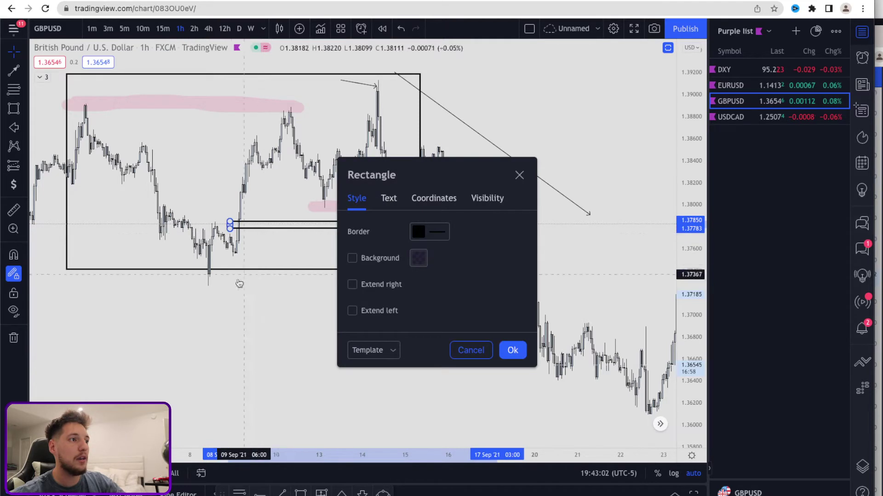
pyautogui.click(419, 232)
pyautogui.click(431, 439)
pyautogui.click(319, 314)
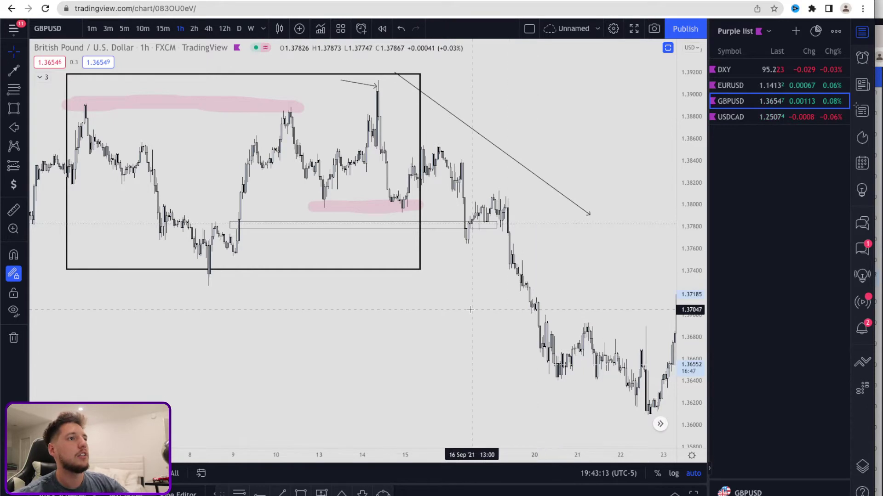
# Stretch the large range box rightward past 17 September.
pyautogui.moveTo(421, 270); pyautogui.dragTo(539, 272)
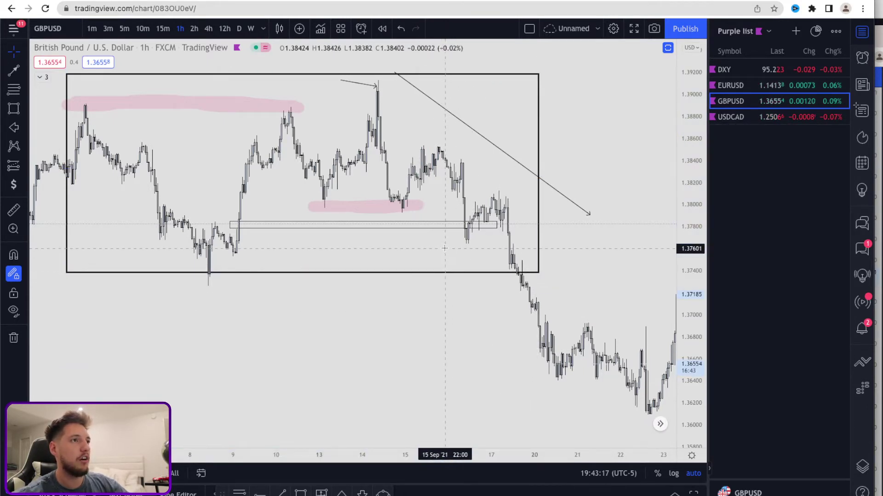
pyautogui.scroll(2, 328, 209)
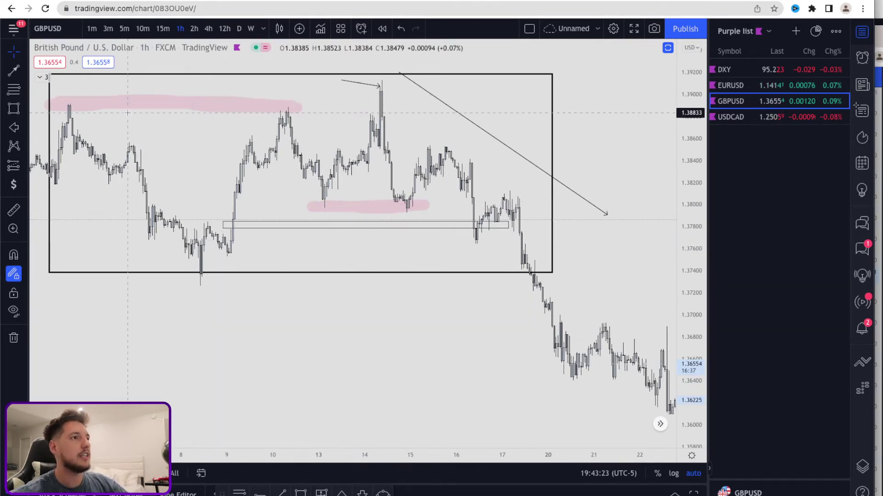
pyautogui.scroll(1, 128, 113)
# Draw a flat trend line at 1.38516 from 14 Sep 08:00 to the 16 Sep 05:00 high.
pyautogui.click(24, 70)
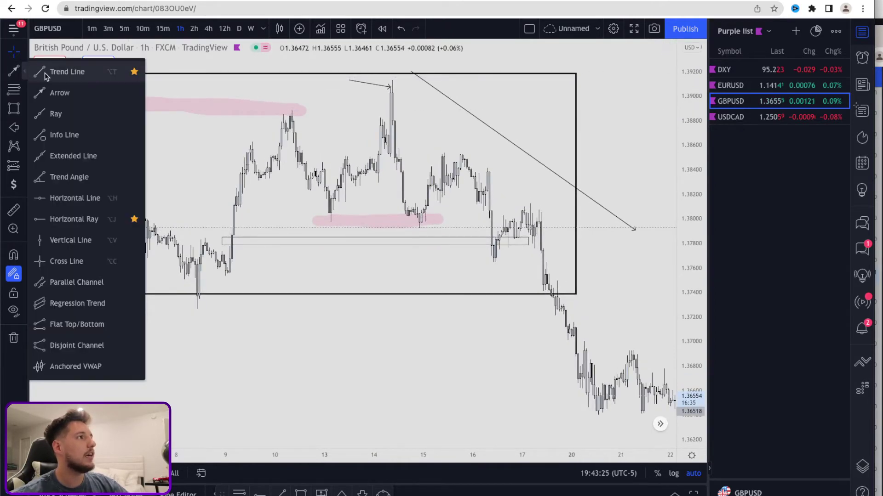
pyautogui.click(46, 74)
pyautogui.scroll(1, 398, 160)
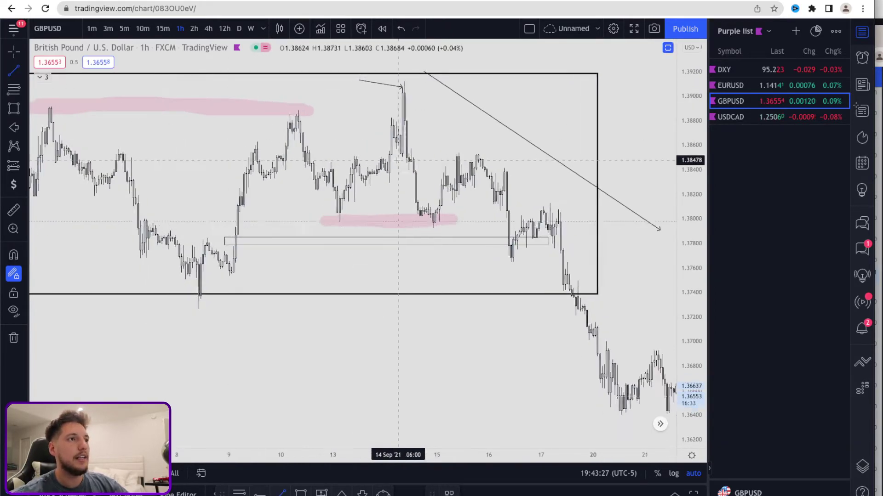
pyautogui.scroll(2, 398, 160)
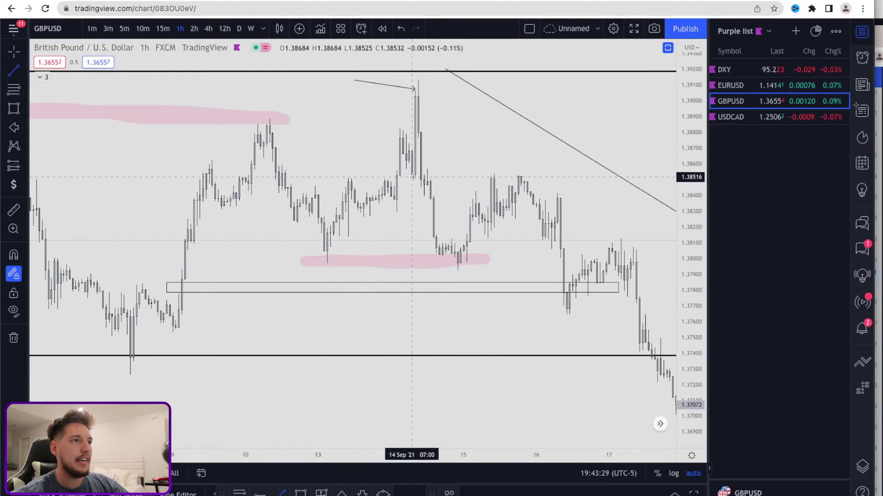
pyautogui.click(415, 177)
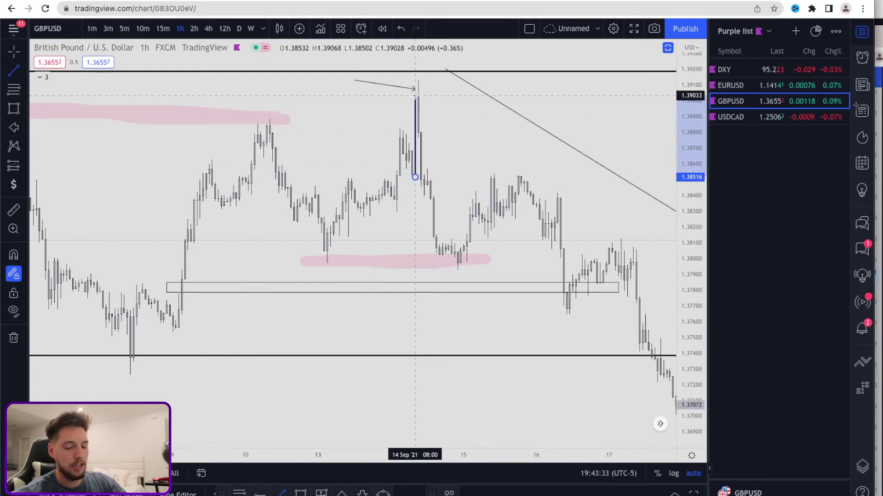
pyautogui.click(551, 186)
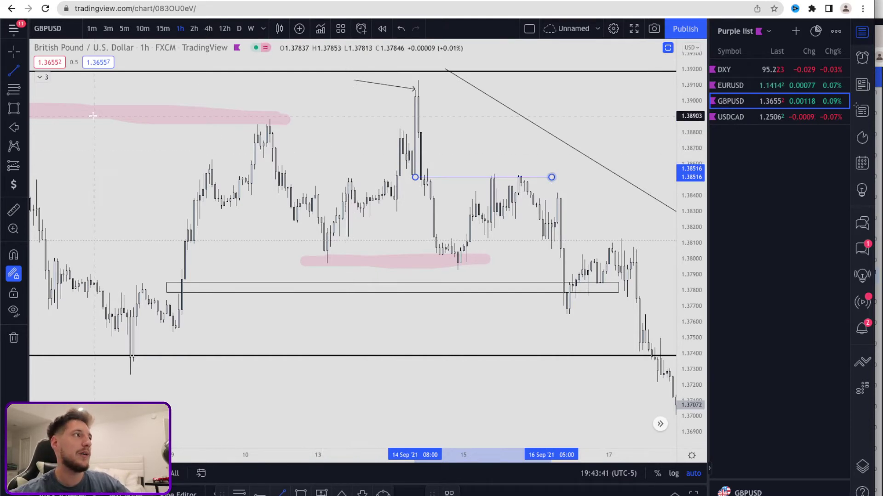
# Place a red Arrow Mark Down above the 15 Sep 19:00 candle touching 1.38516.
pyautogui.click(23, 132)
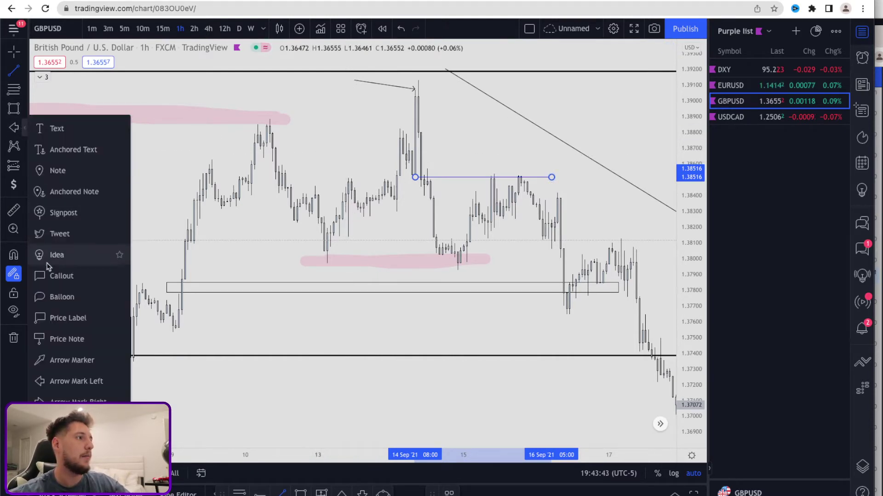
pyautogui.click(48, 439)
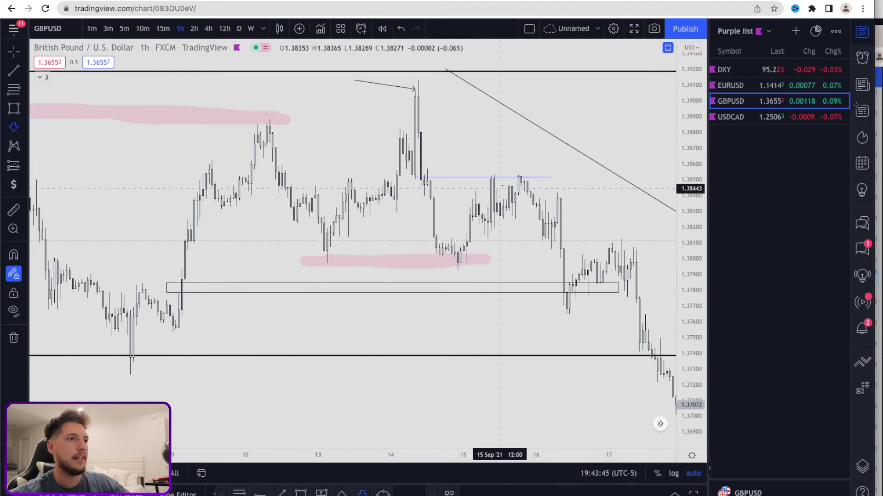
pyautogui.click(521, 173)
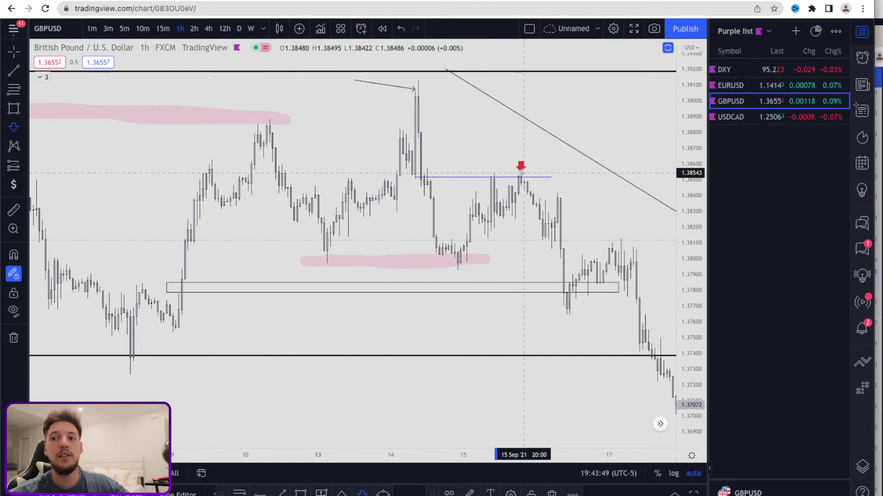
pyautogui.hotkey('alt', 'shift', 'r')
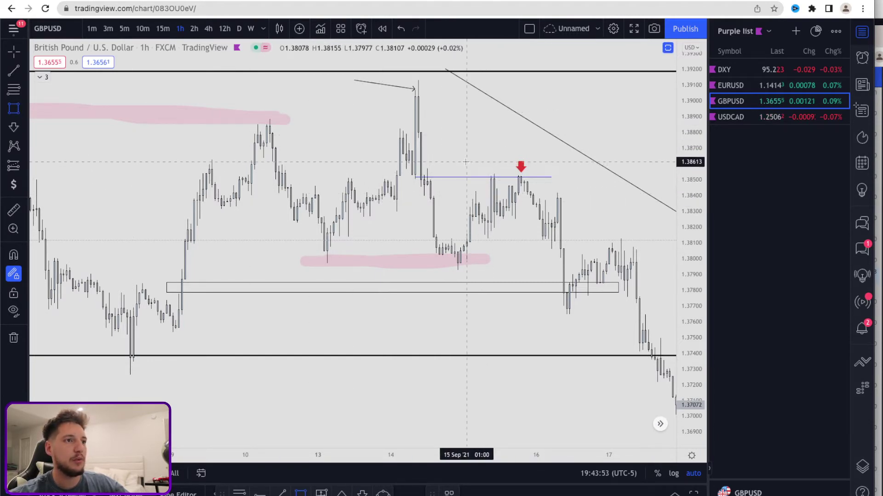
# Draw a rectangle boxing the 15–16 Sep consolidation under the arrow.
pyautogui.moveTo(467, 162); pyautogui.dragTo(569, 245)
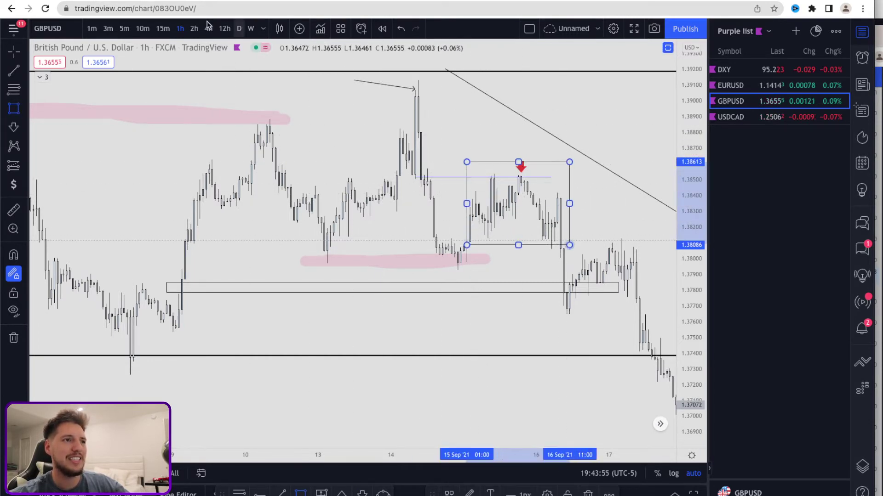
pyautogui.click(372, 184)
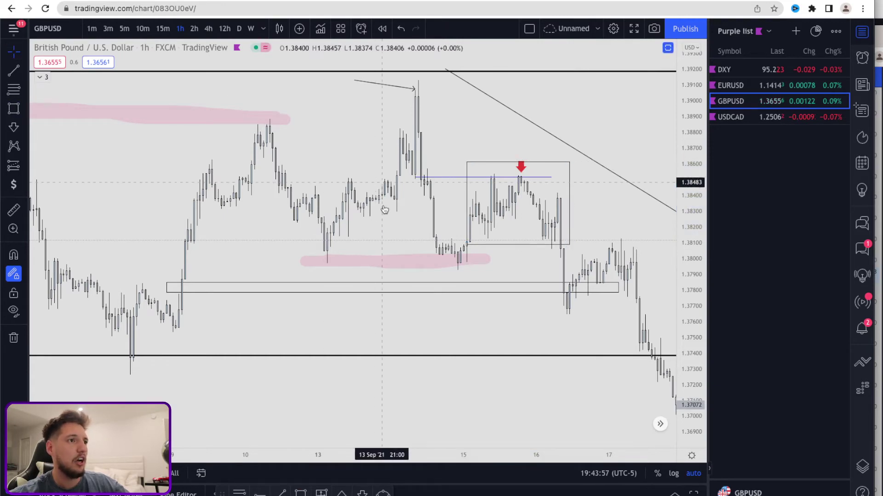
pyautogui.scroll(4, 398, 267)
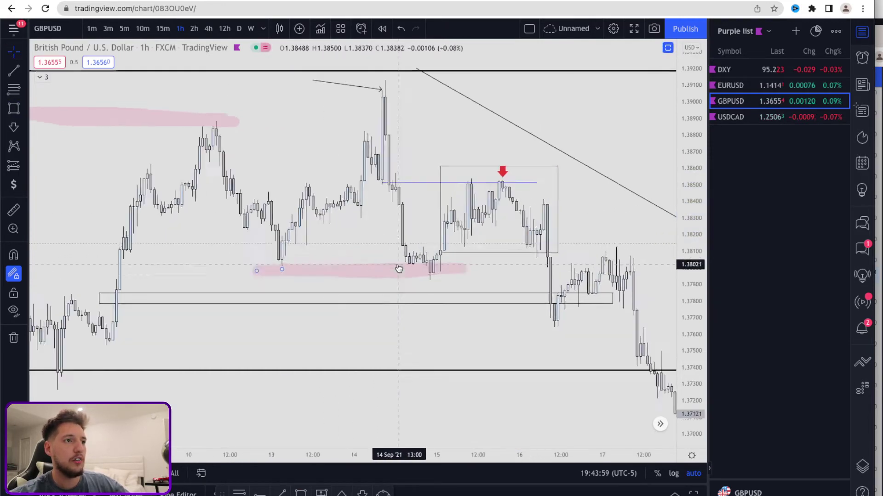
pyautogui.hscroll(3, 398, 264)
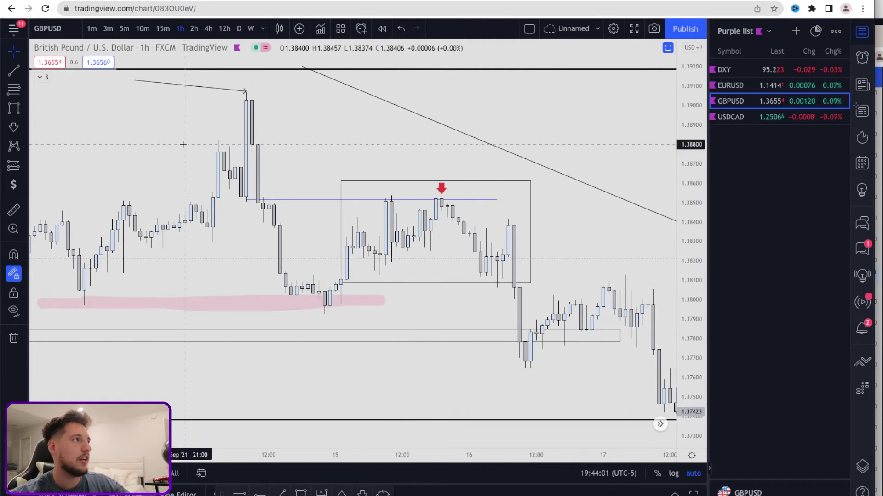
# Trace the box's swing lows and highs with a connected zigzag of trend lines.
pyautogui.click(14, 69)
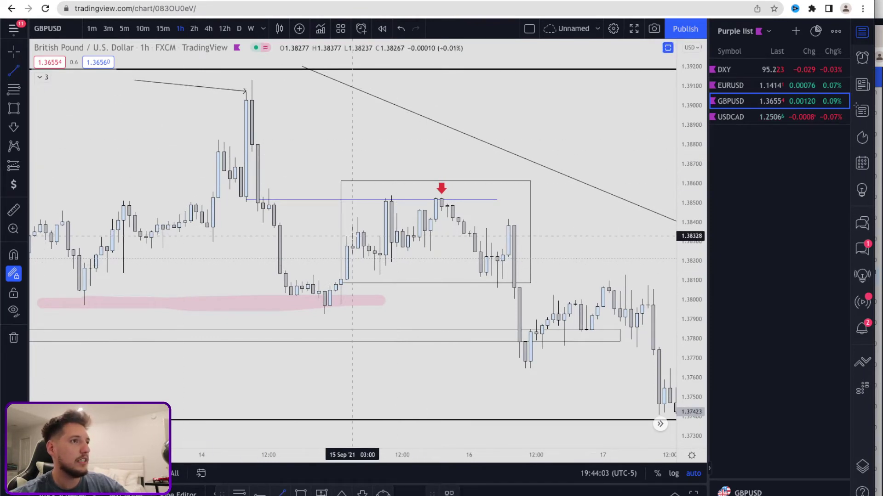
pyautogui.click(341, 280)
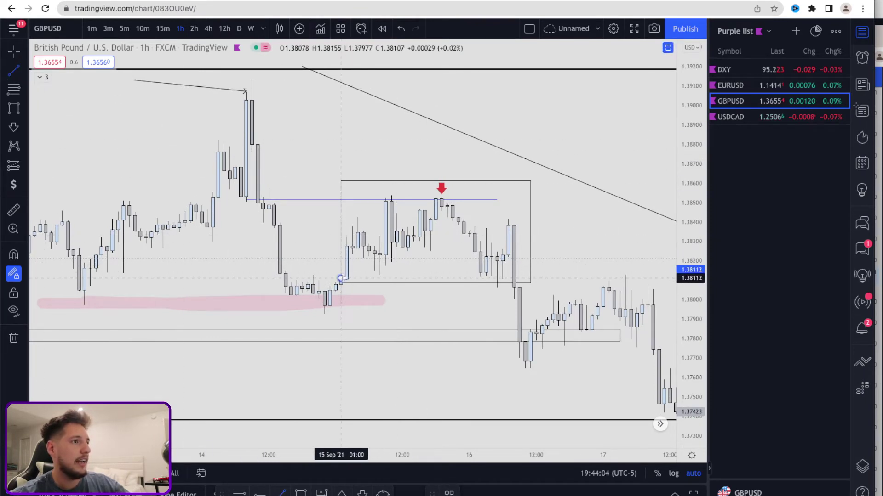
pyautogui.click(357, 233)
pyautogui.click(368, 253)
pyautogui.click(385, 205)
pyautogui.click(402, 236)
pyautogui.click(441, 202)
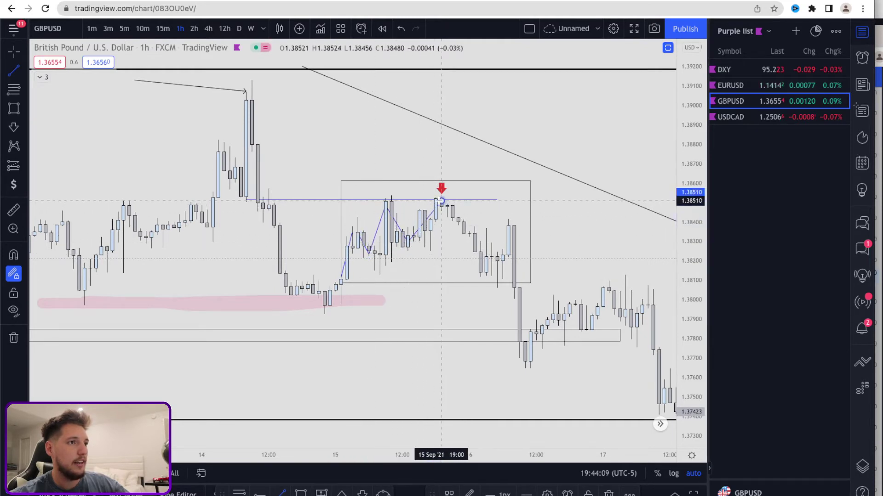
pyautogui.click(480, 276)
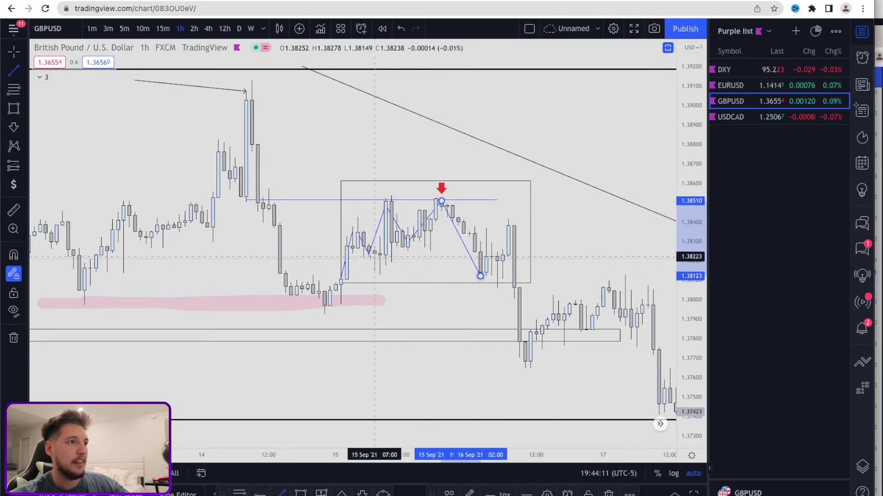
pyautogui.click(392, 265)
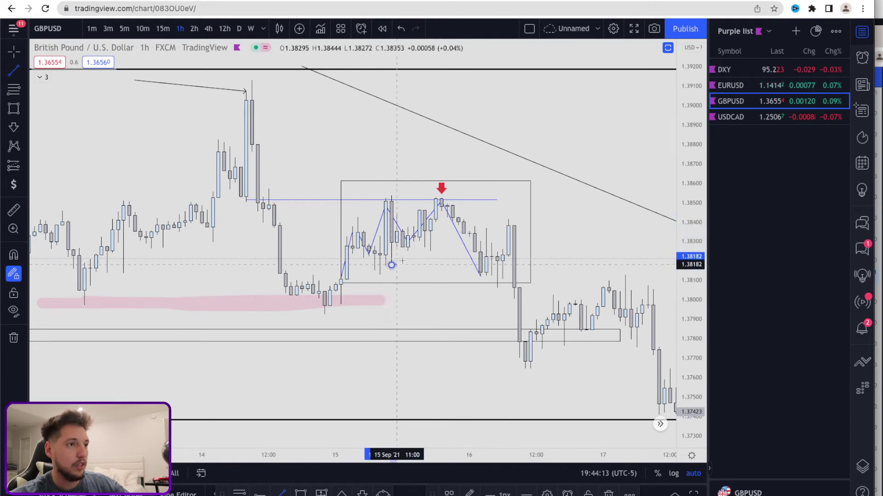
pyautogui.click(436, 244)
# Draw a thin rectangle along the consolidation's floor.
pyautogui.click(14, 108)
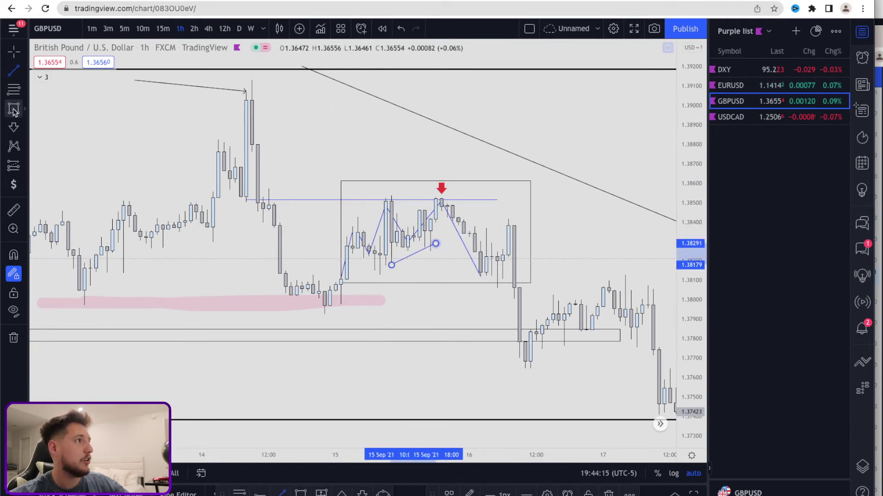
pyautogui.moveTo(367, 274); pyautogui.dragTo(508, 281)
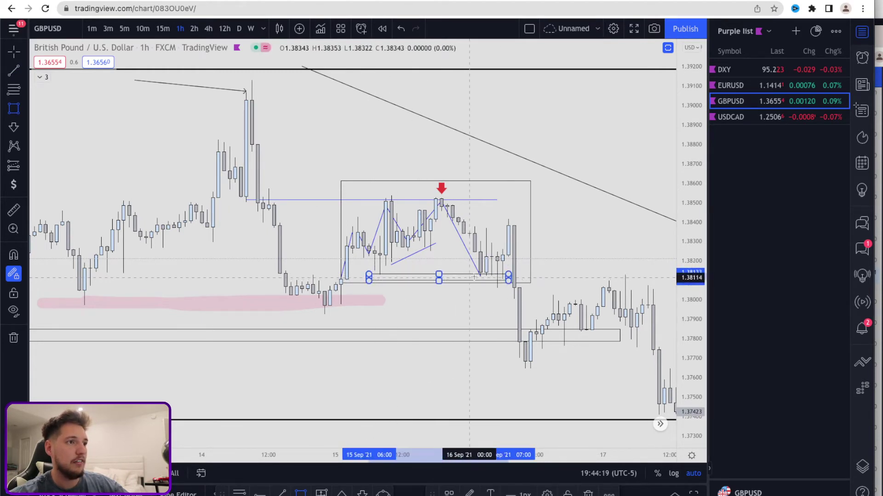
pyautogui.click(14, 51)
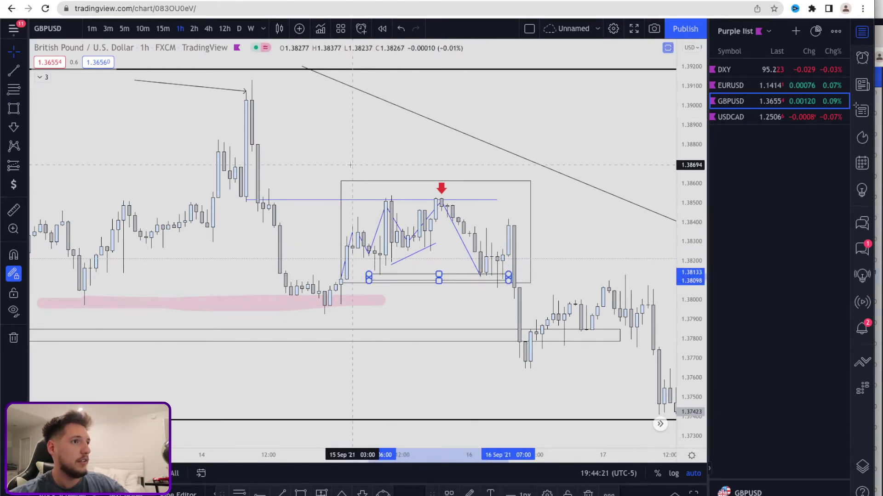
pyautogui.press('Escape')
# Add trend lines from the last low to the spike high and down to the breakdown low, then invert the scale.
pyautogui.click(14, 70)
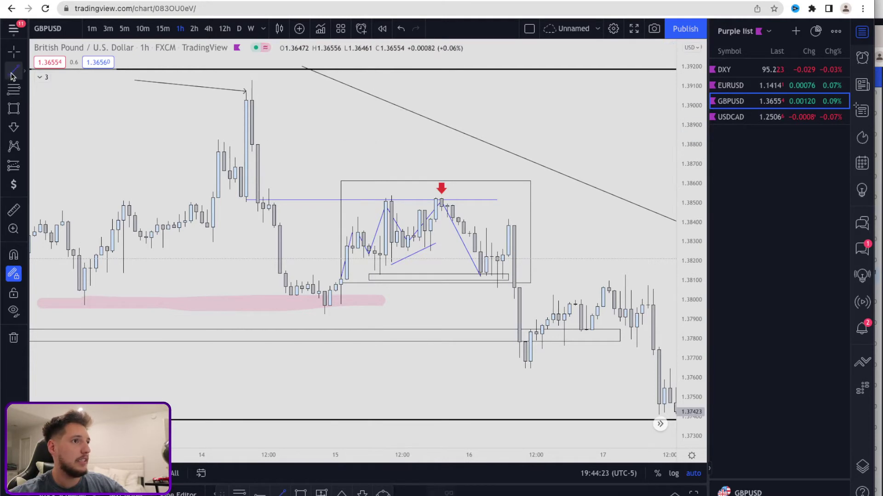
pyautogui.click(486, 274)
pyautogui.click(508, 227)
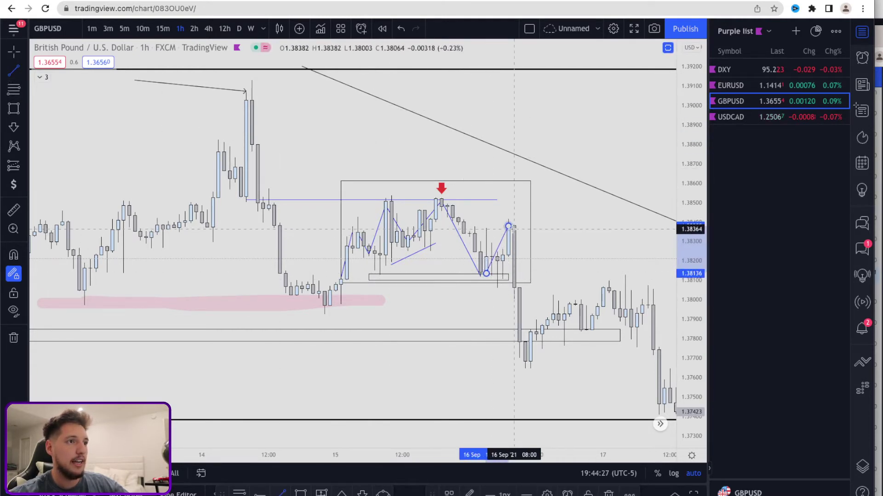
pyautogui.click(514, 229)
pyautogui.click(525, 365)
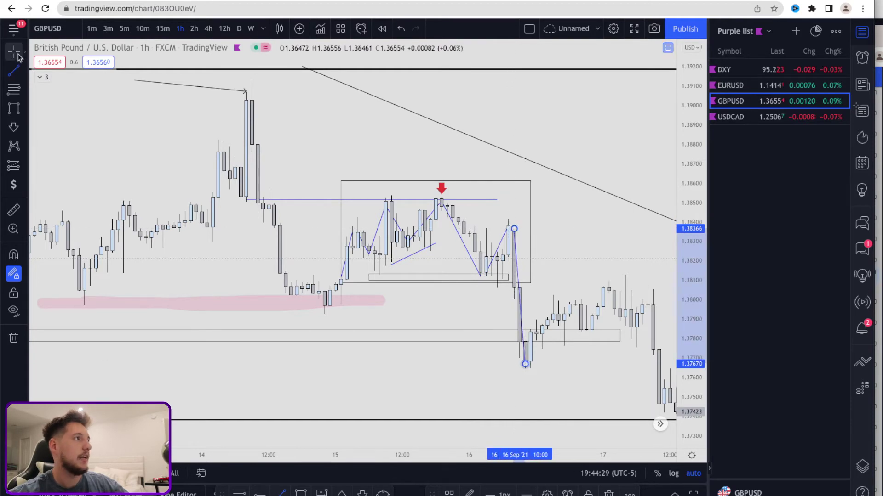
pyautogui.click(119, 166)
pyautogui.hotkey('alt', 'i')
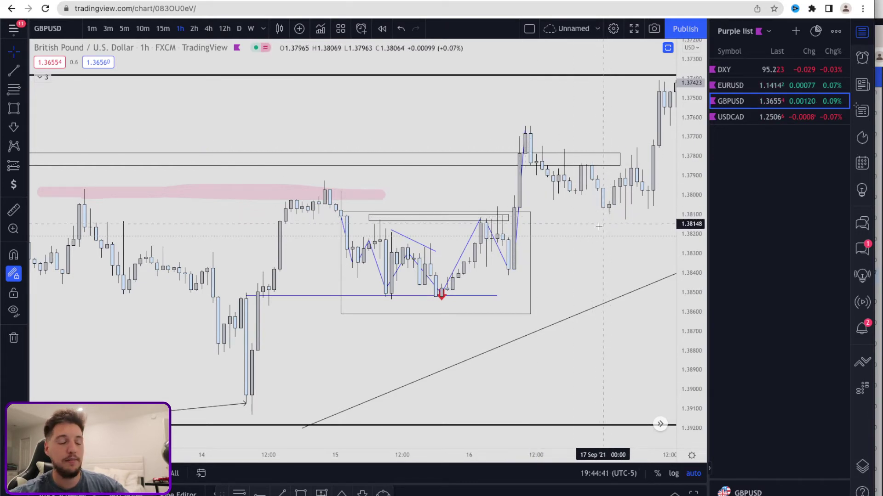
# Turn off Invert Scale with Alt+I and scroll to show the fall after 16 Sep.
pyautogui.hotkey('alt', 'i')
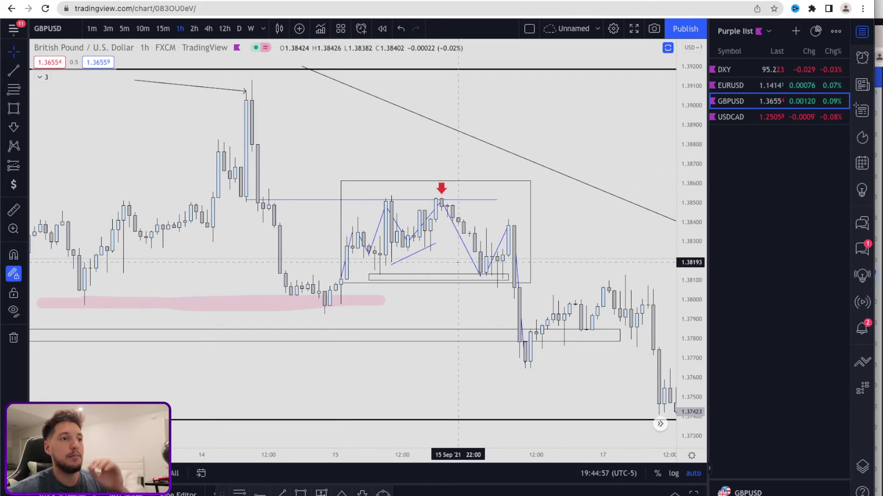
pyautogui.hscroll(5, 441, 263)
pyautogui.hscroll(1, 459, 266)
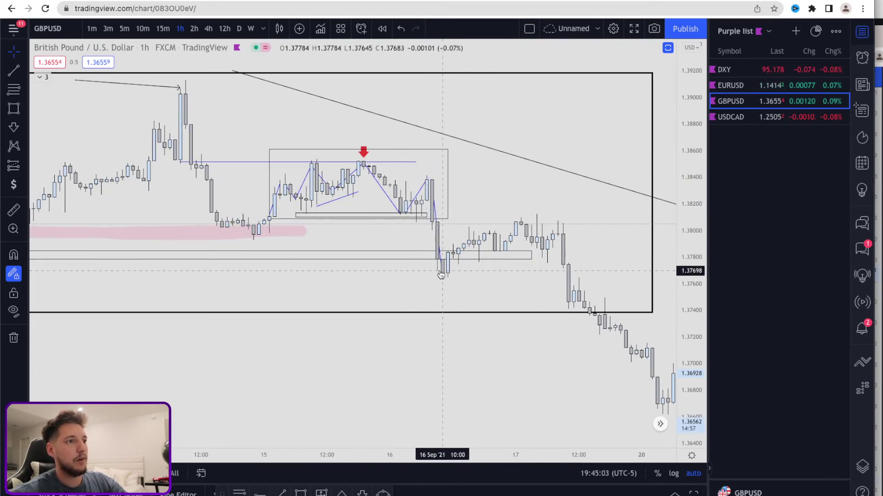
pyautogui.click(14, 70)
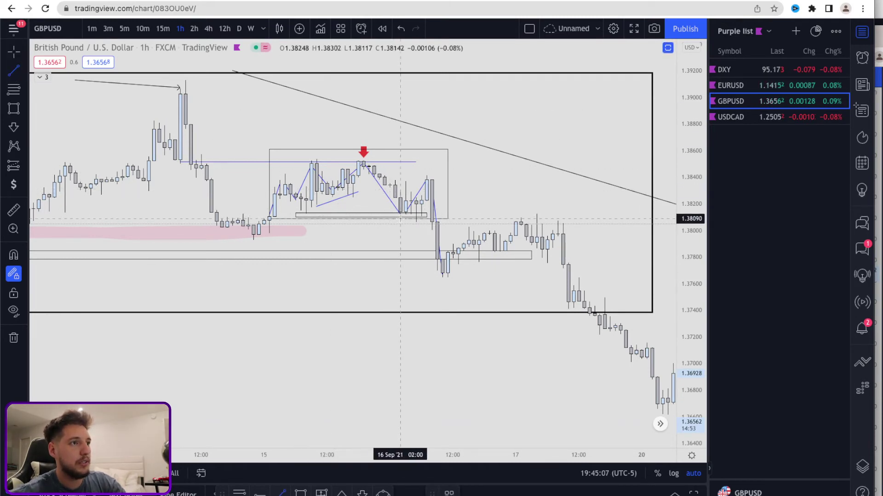
pyautogui.click(405, 214)
pyautogui.click(552, 214)
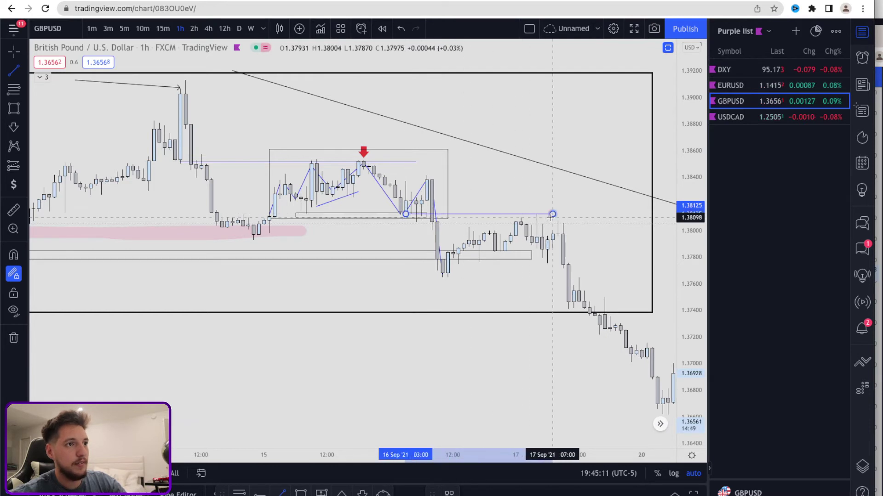
pyautogui.click(13, 127)
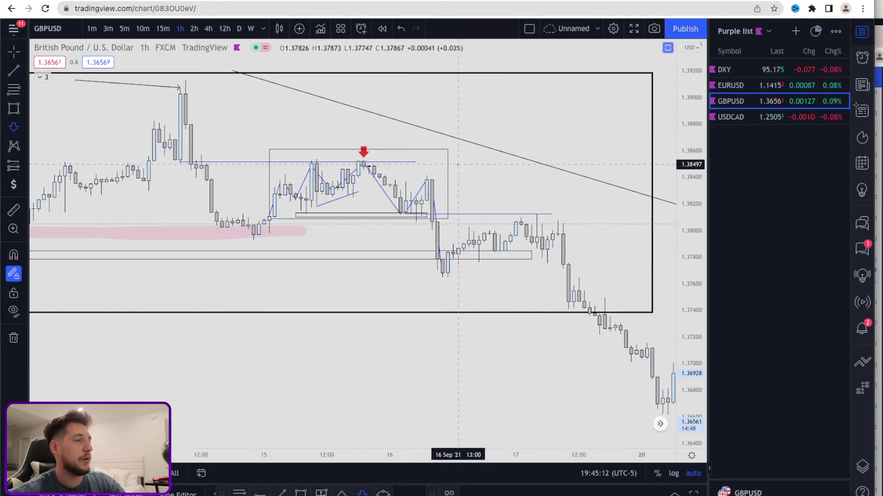
pyautogui.click(536, 213)
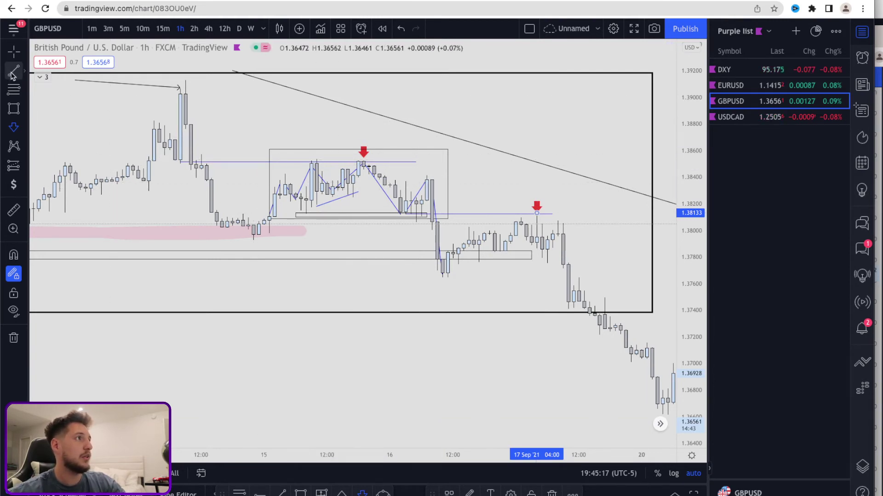
# Circle the peak candle, the spike candle and the second red arrow's high with orange ellipses.
pyautogui.click(25, 109)
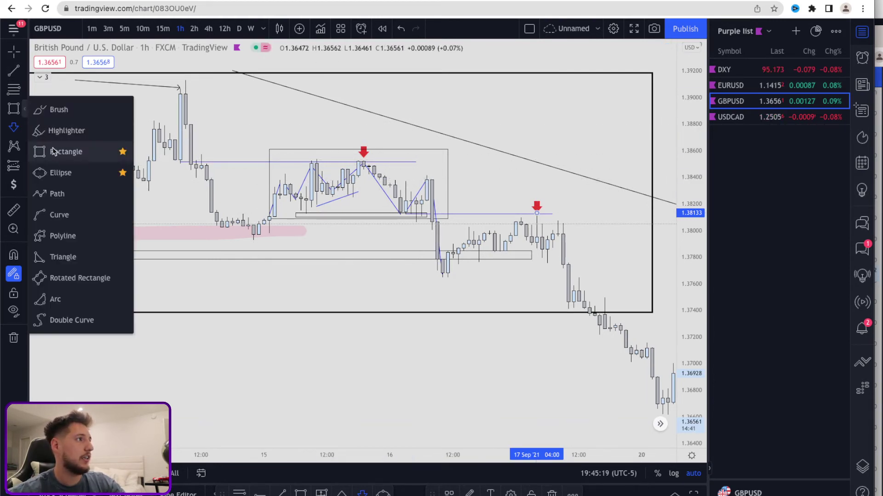
pyautogui.click(53, 171)
pyautogui.click(358, 159)
pyautogui.click(368, 162)
pyautogui.click(363, 167)
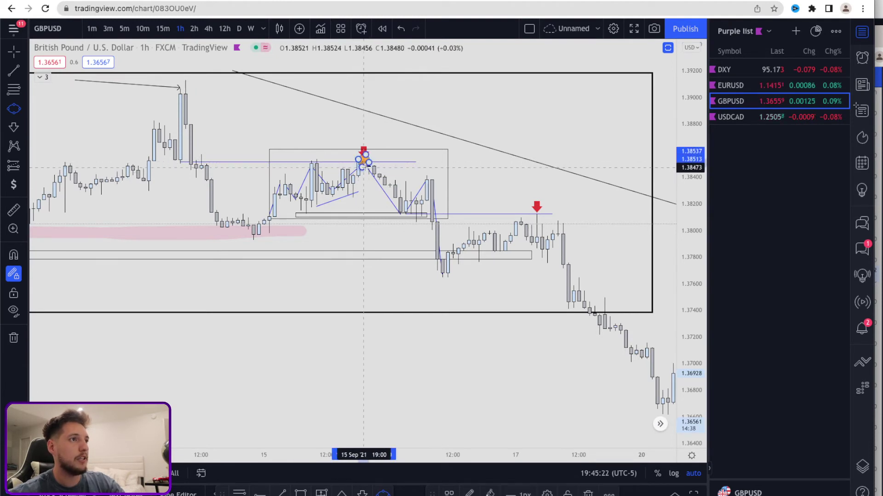
pyautogui.click(421, 177)
pyautogui.click(438, 177)
pyautogui.click(432, 184)
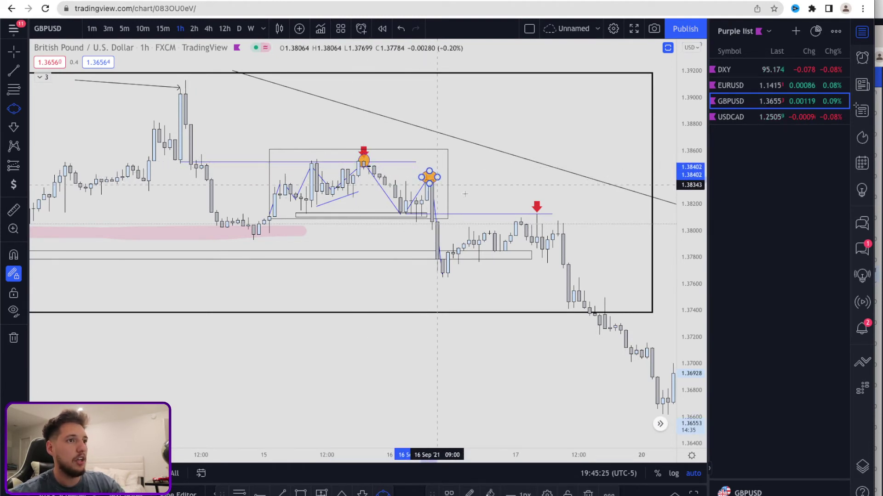
pyautogui.click(531, 214)
pyautogui.click(543, 214)
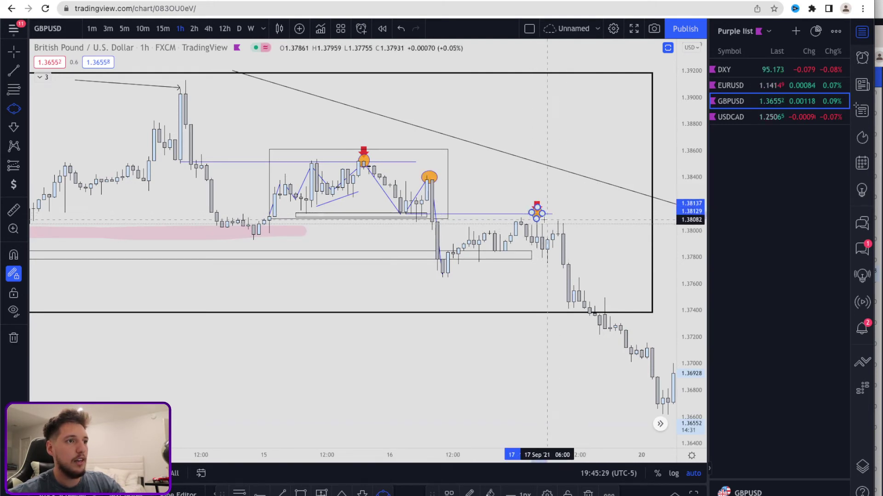
# Draw a horizontal trend line from the 16 Sep low to 17 Sep 15:00.
pyautogui.click(14, 70)
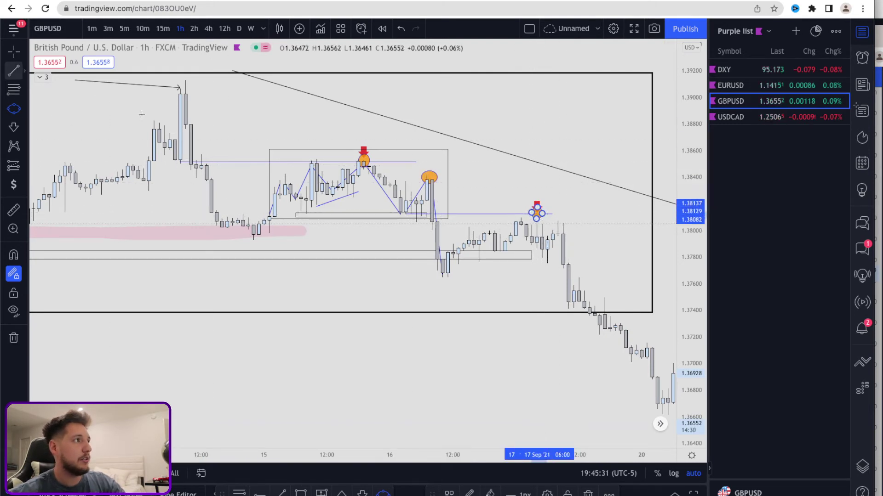
pyautogui.click(438, 278)
pyautogui.click(594, 278)
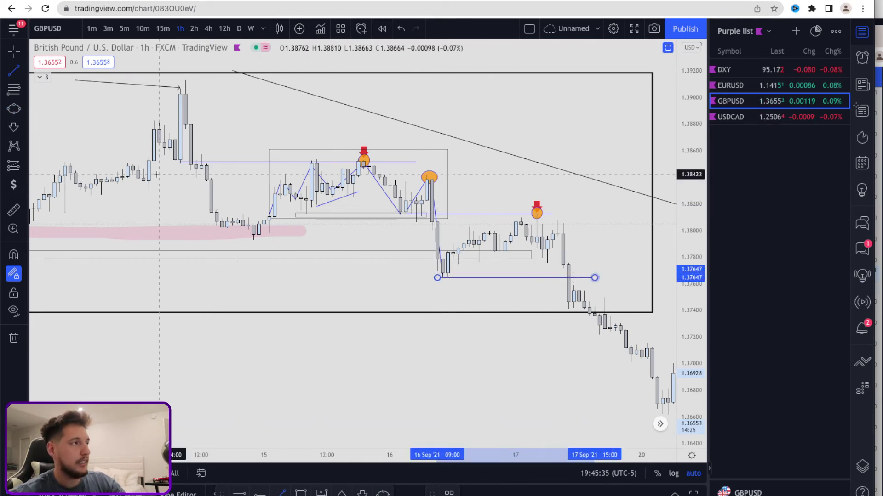
# Circle the retest of the new line near 1.3765 and place a red down arrow above it.
pyautogui.click(13, 109)
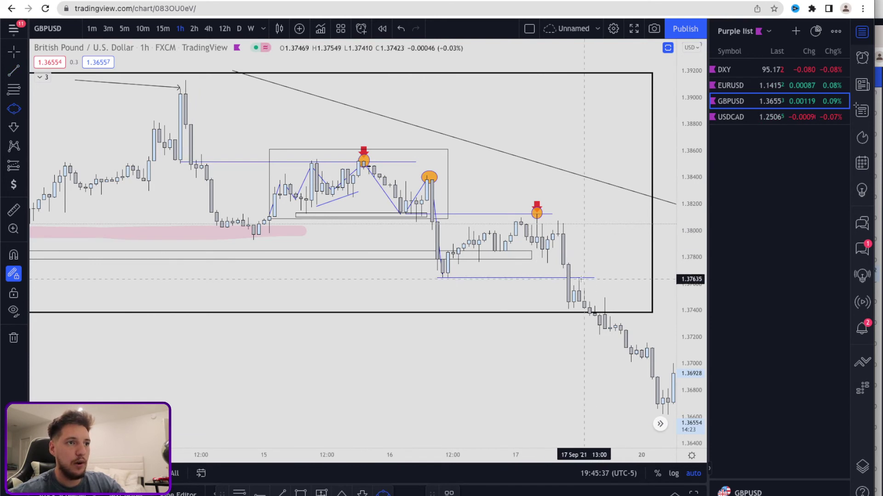
pyautogui.moveTo(570, 277); pyautogui.dragTo(590, 279)
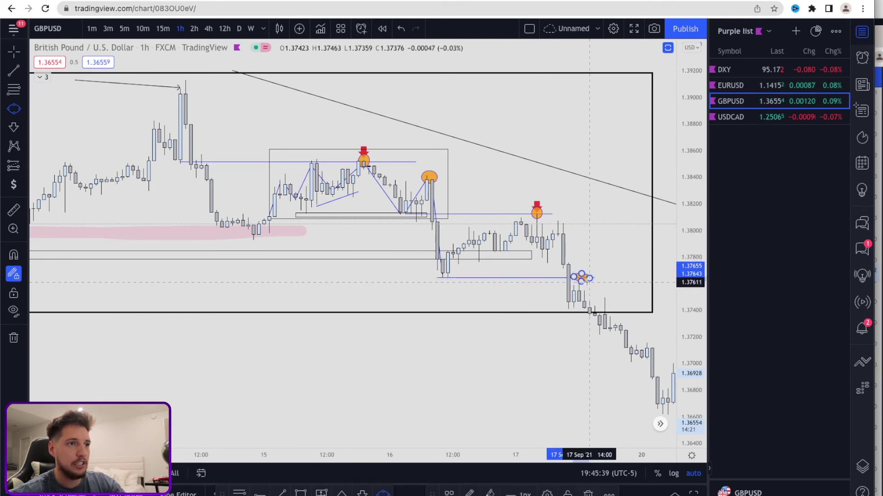
pyautogui.click(14, 129)
pyautogui.click(579, 270)
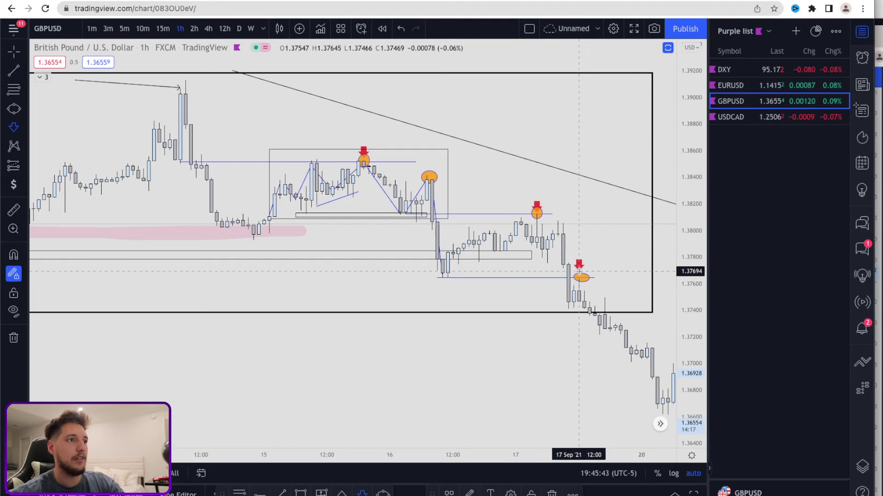
pyautogui.click(14, 51)
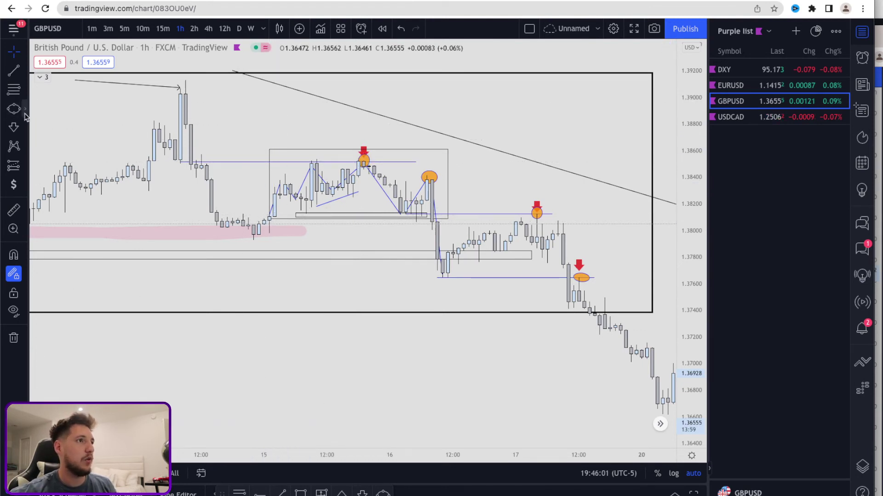
# Clear all drawings from the GBPUSD chart and drag two rectangles across the consolidation areas.
pyautogui.click(14, 338)
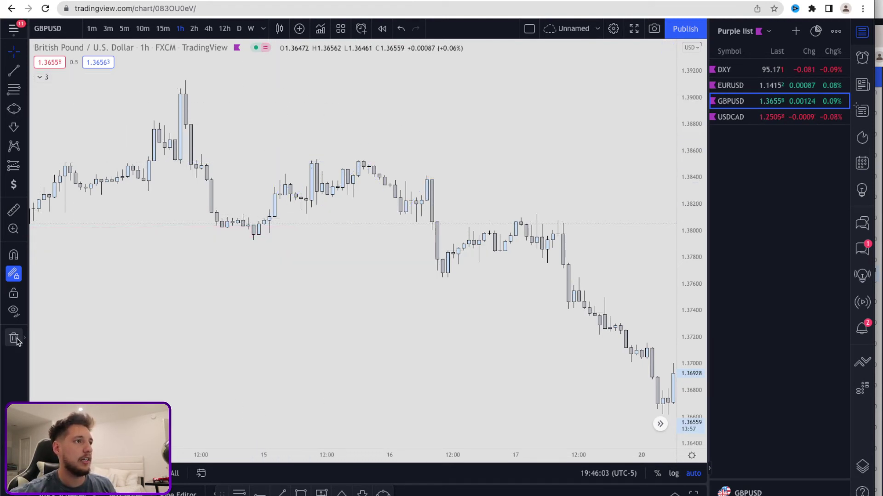
pyautogui.click(24, 109)
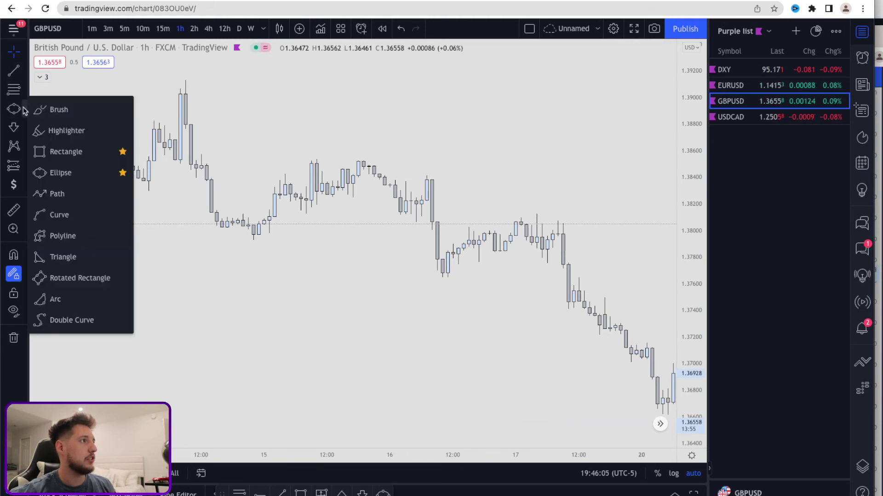
pyautogui.click(48, 152)
pyautogui.moveTo(259, 223); pyautogui.dragTo(579, 216)
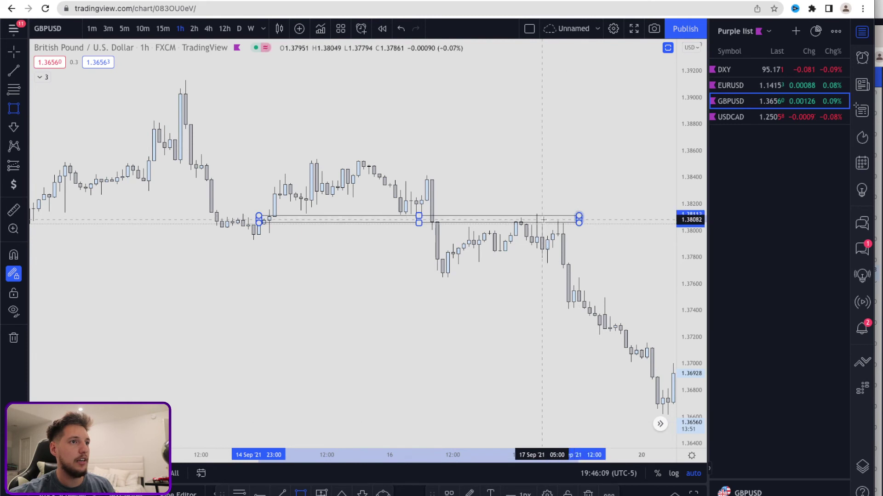
pyautogui.moveTo(437, 273); pyautogui.dragTo(604, 282)
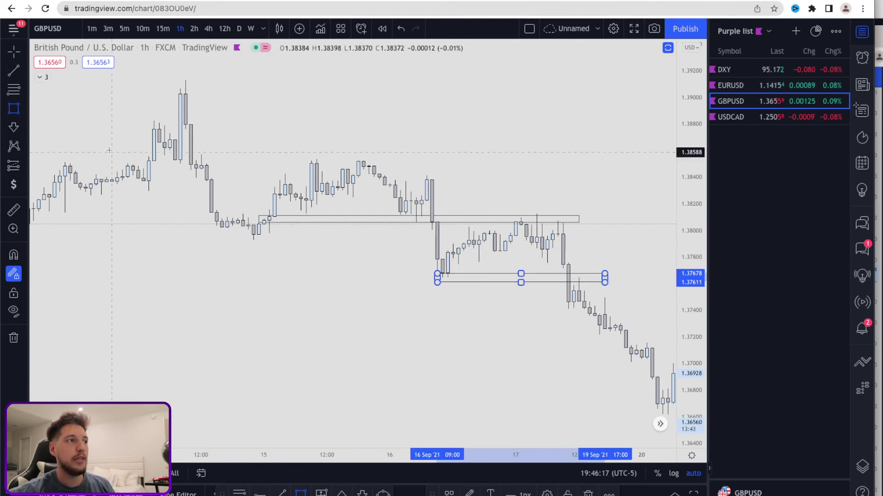
# Draw rectangles around the 15 Sep and 16–17 Sep consolidations, spanning about 1.3766 to 1.3811.
pyautogui.click(20, 111)
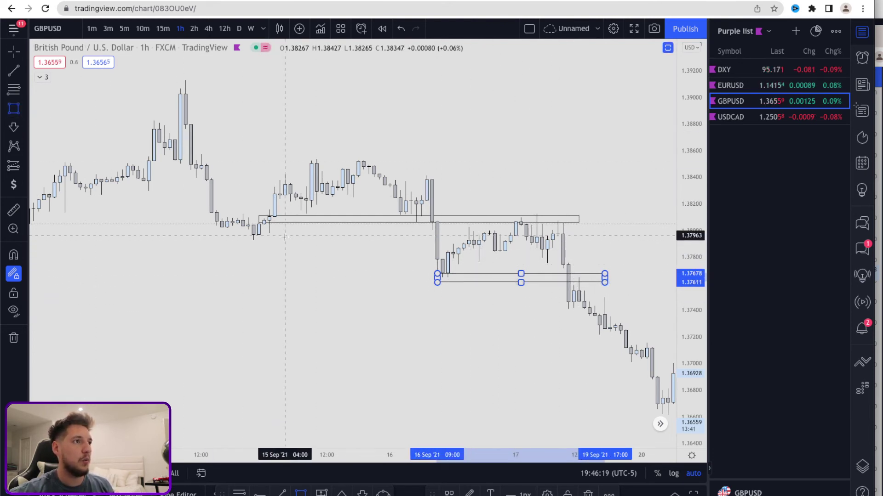
pyautogui.click(264, 226)
pyautogui.click(437, 155)
pyautogui.click(442, 275)
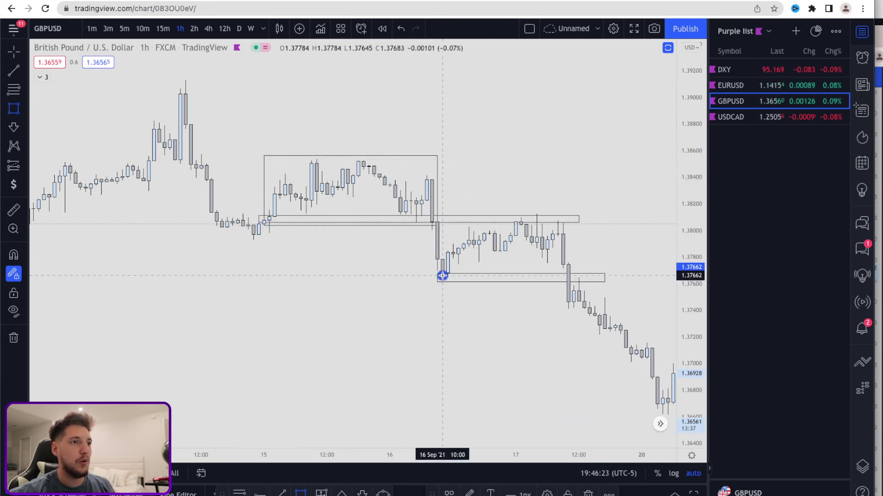
pyautogui.click(568, 216)
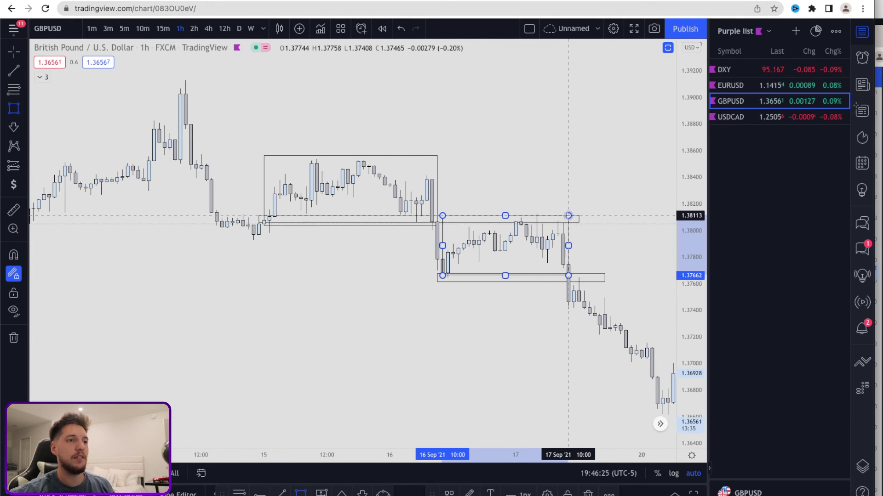
pyautogui.hscroll(3, 488, 305)
pyautogui.hscroll(3, 488, 305)
pyautogui.hscroll(6, 488, 305)
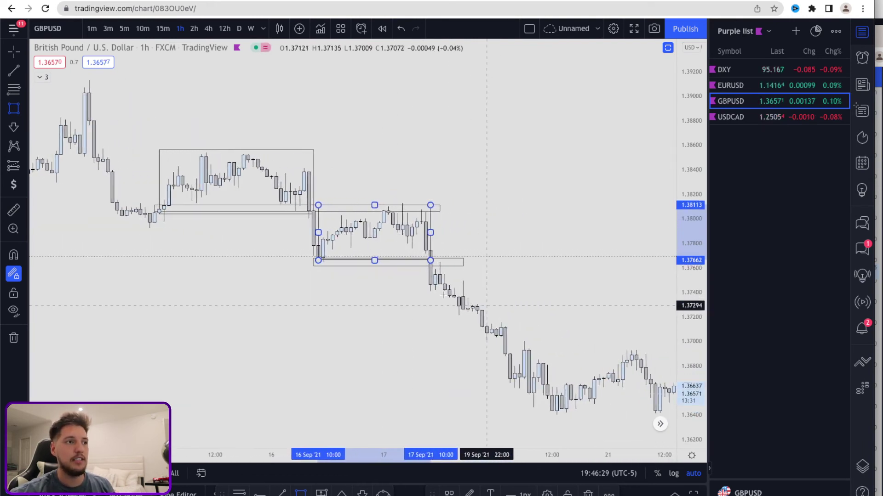
# Draw a trend line from about 1.3767 on 17 Sep down to about 1.3705 on 20 Sep.
pyautogui.click(24, 71)
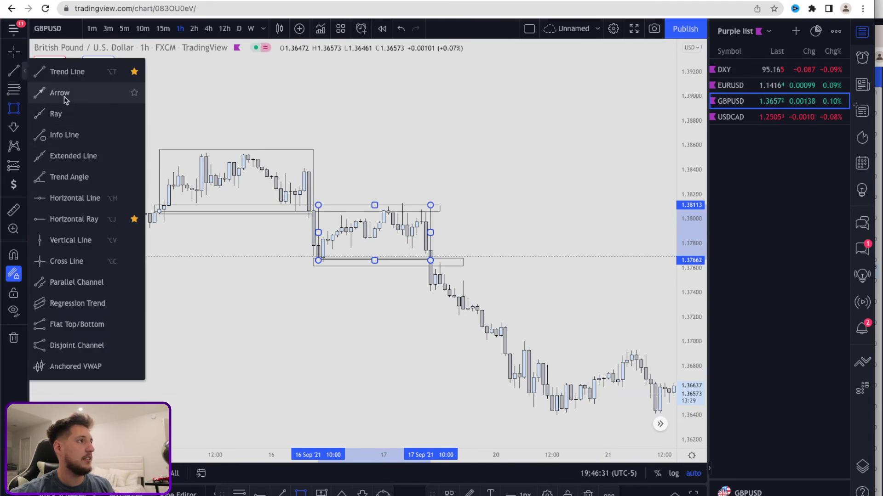
pyautogui.click(67, 72)
pyautogui.click(445, 259)
pyautogui.click(546, 335)
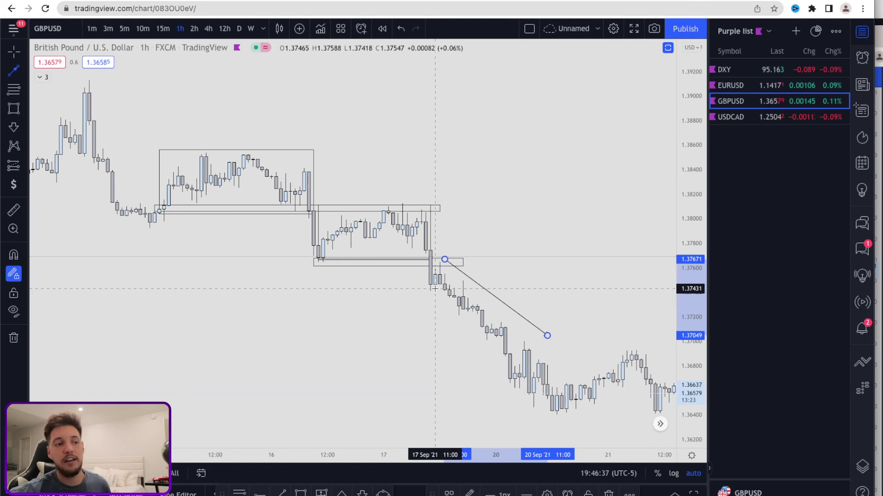
pyautogui.scroll(-2, 434, 288)
pyautogui.hscroll(5, 410, 285)
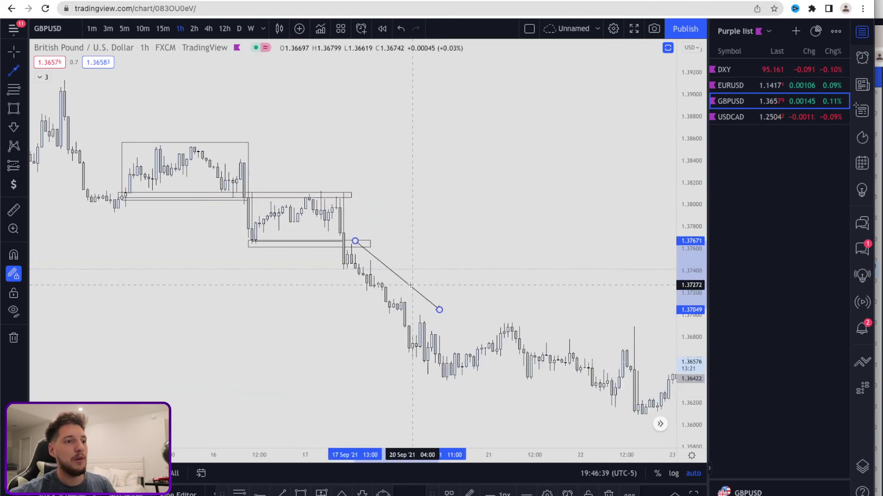
pyautogui.scroll(-1, 410, 286)
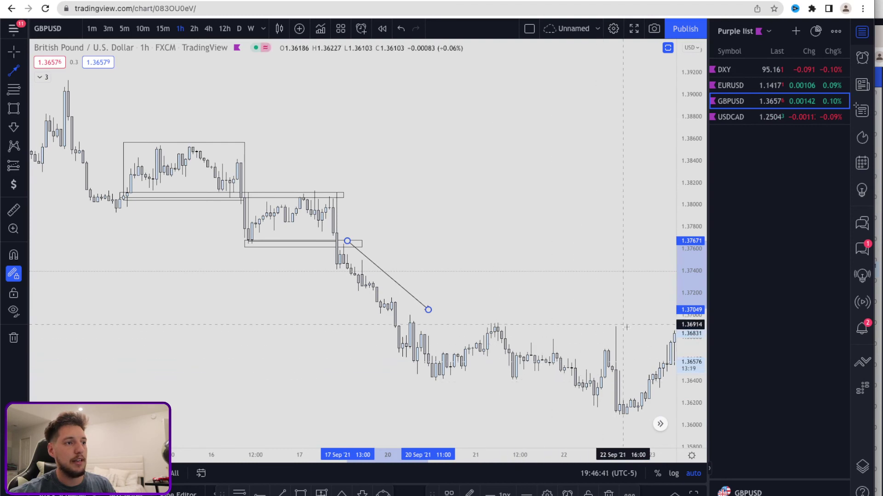
pyautogui.hscroll(-4, 545, 320)
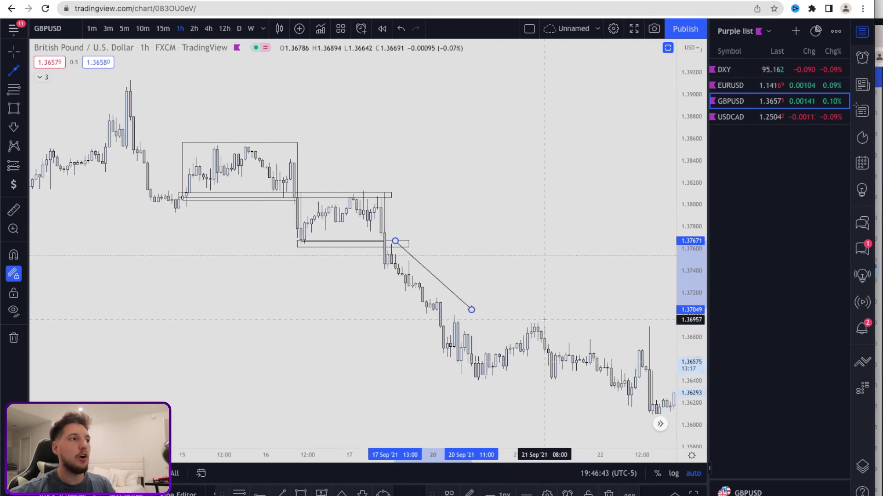
pyautogui.hscroll(-2, 545, 319)
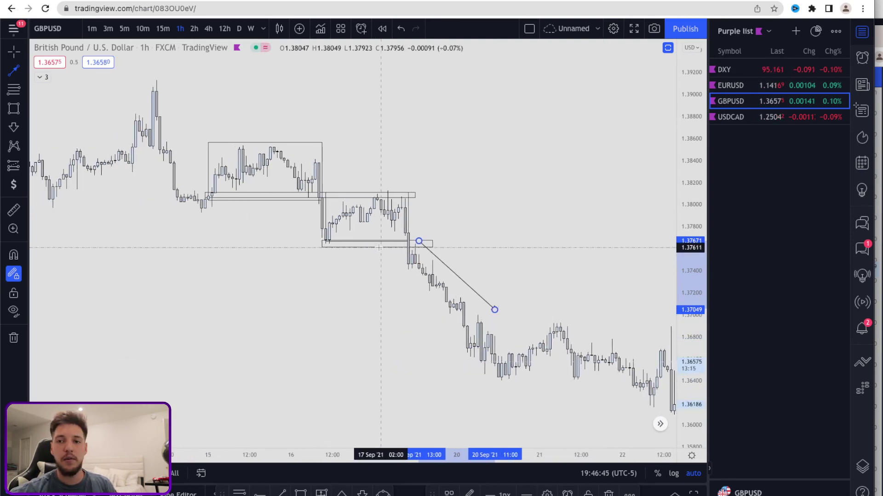